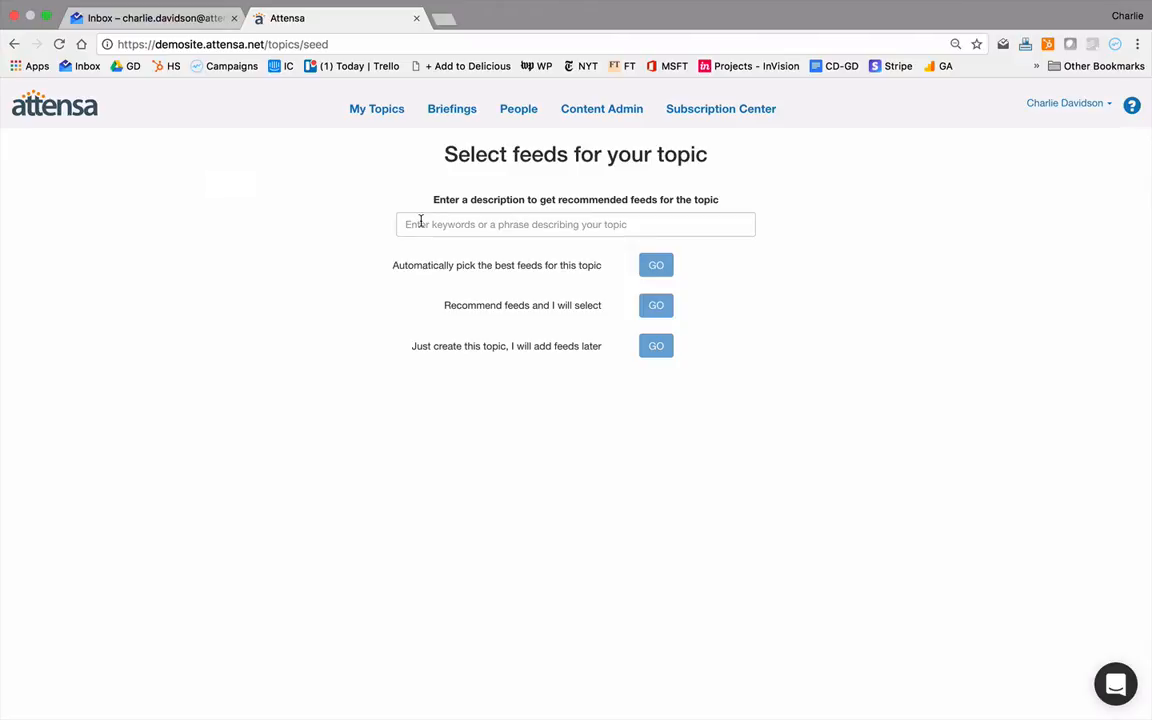
# Describe the topic as "self driving car" in quotation marks and request recommended feeds for manual selection.
pyautogui.click(420, 221)
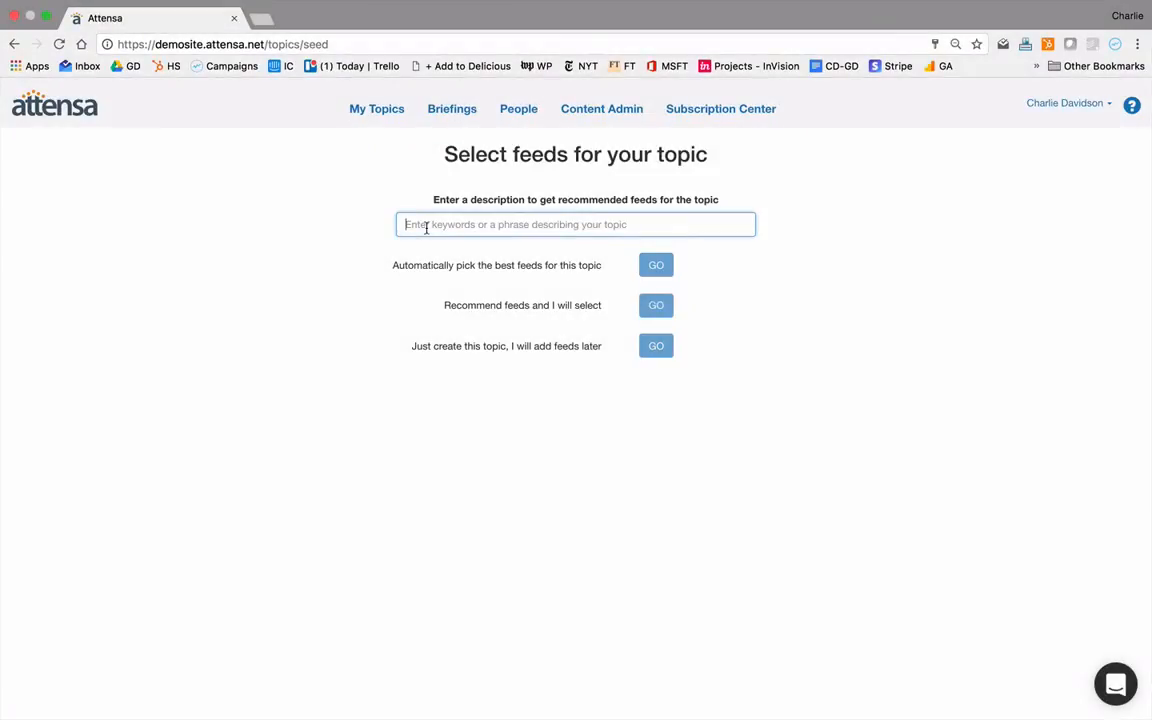
pyautogui.write('"se')
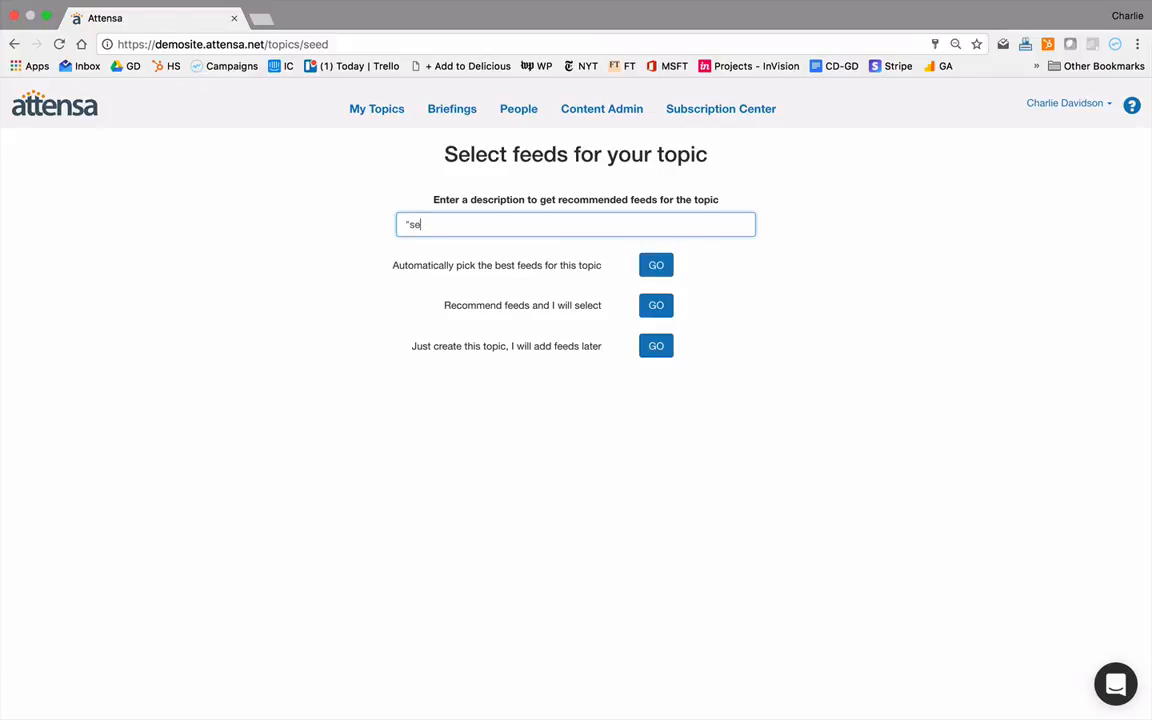
pyautogui.write('lf driving car"')
pyautogui.click(655, 307)
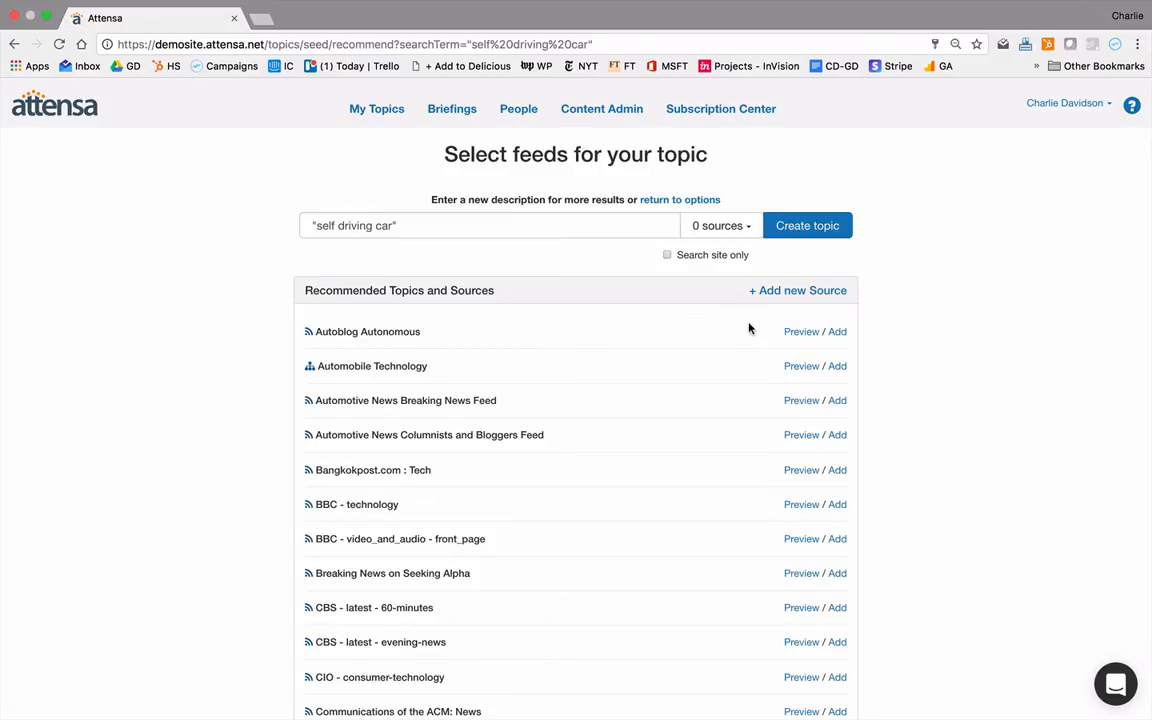
# Preview the Autoblog Autonomous feed and look through its article "Alphabet asks court to halt Uber's self-driving car project".
pyautogui.click(799, 335)
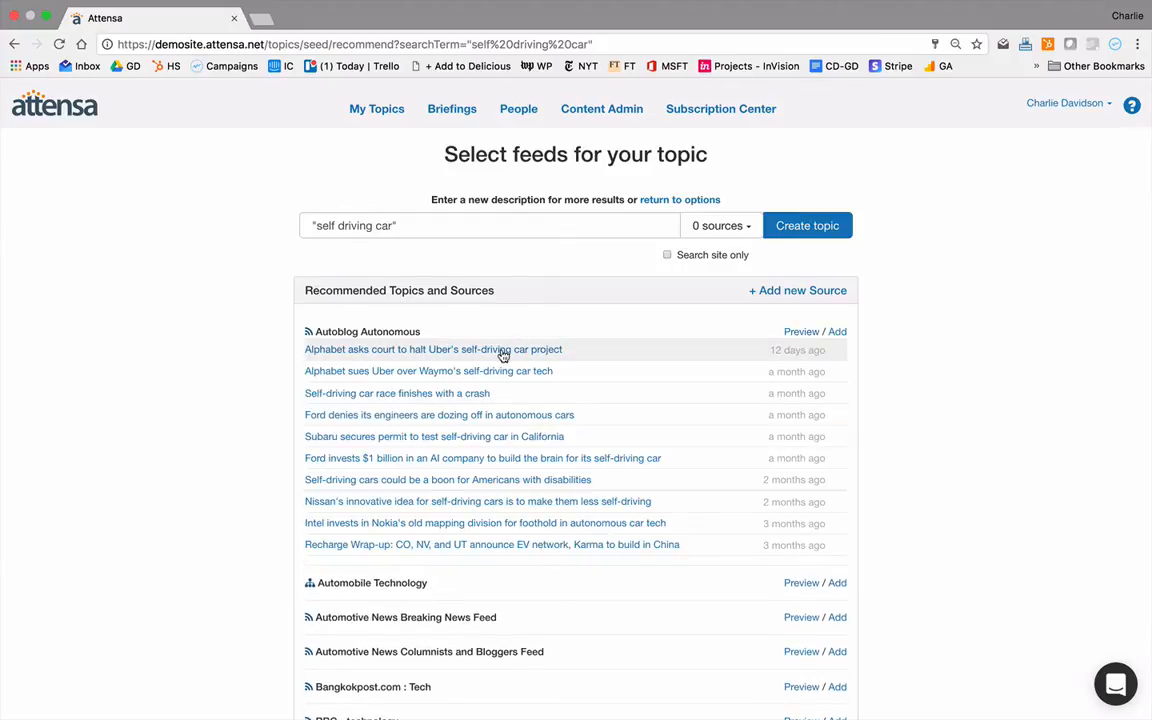
pyautogui.click(503, 352)
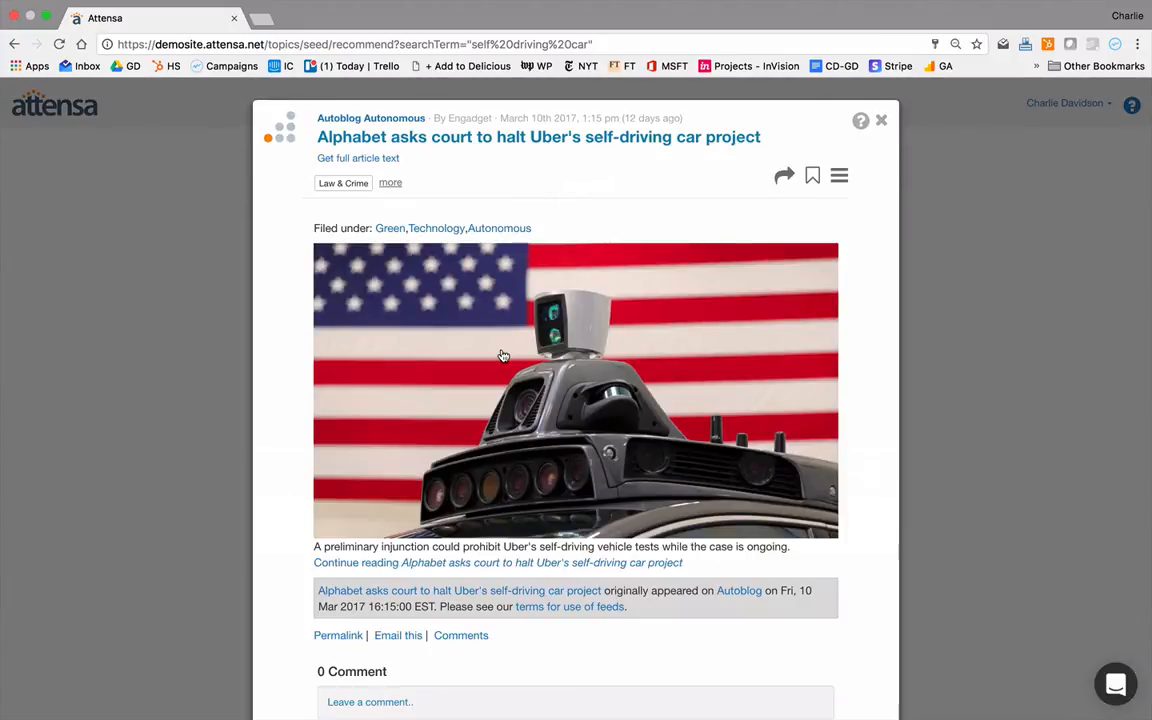
pyautogui.scroll(-2, 503, 356)
pyautogui.scroll(2, 503, 356)
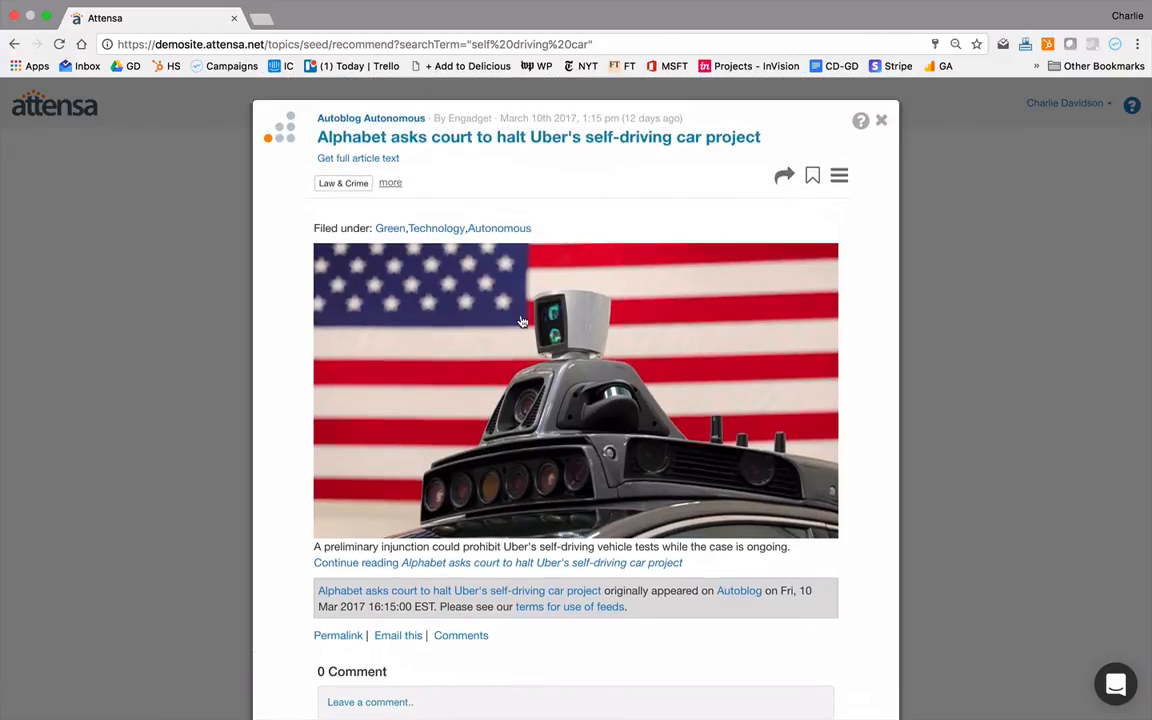
pyautogui.click(880, 122)
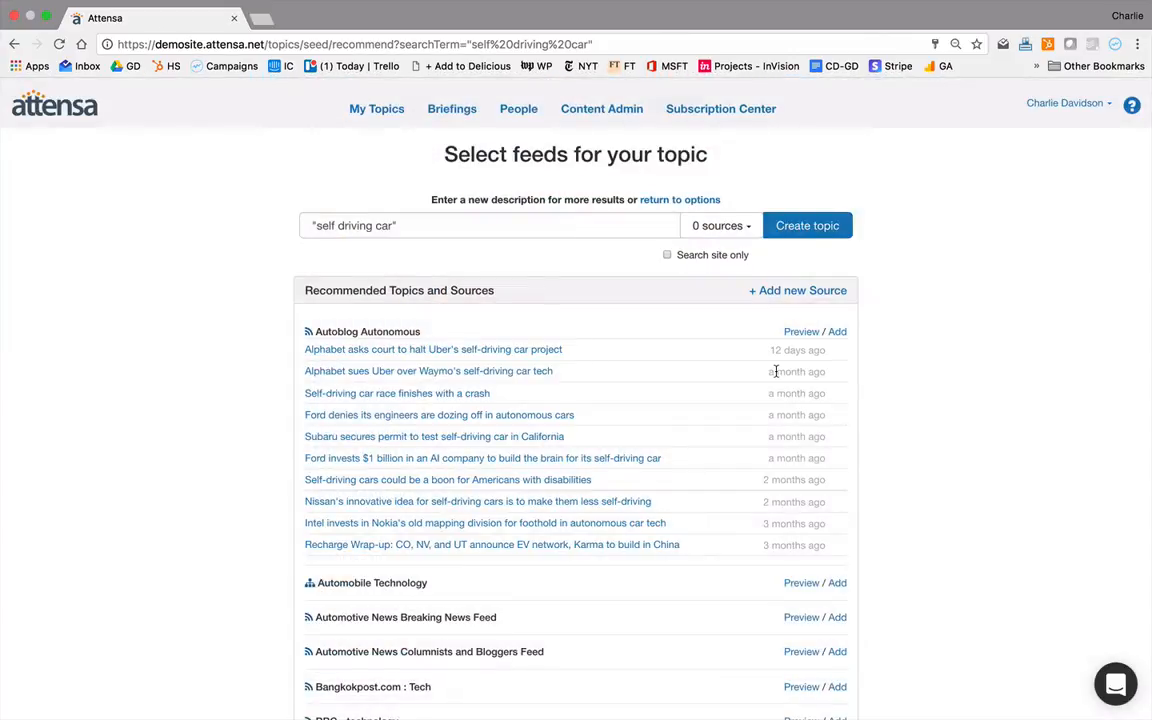
# Add Autoblog Autonomous, Automobile Technology, both recommended Automotive News feeds and BBC - technology as sources for the topic.
pyautogui.click(838, 333)
pyautogui.scroll(-3, 818, 410)
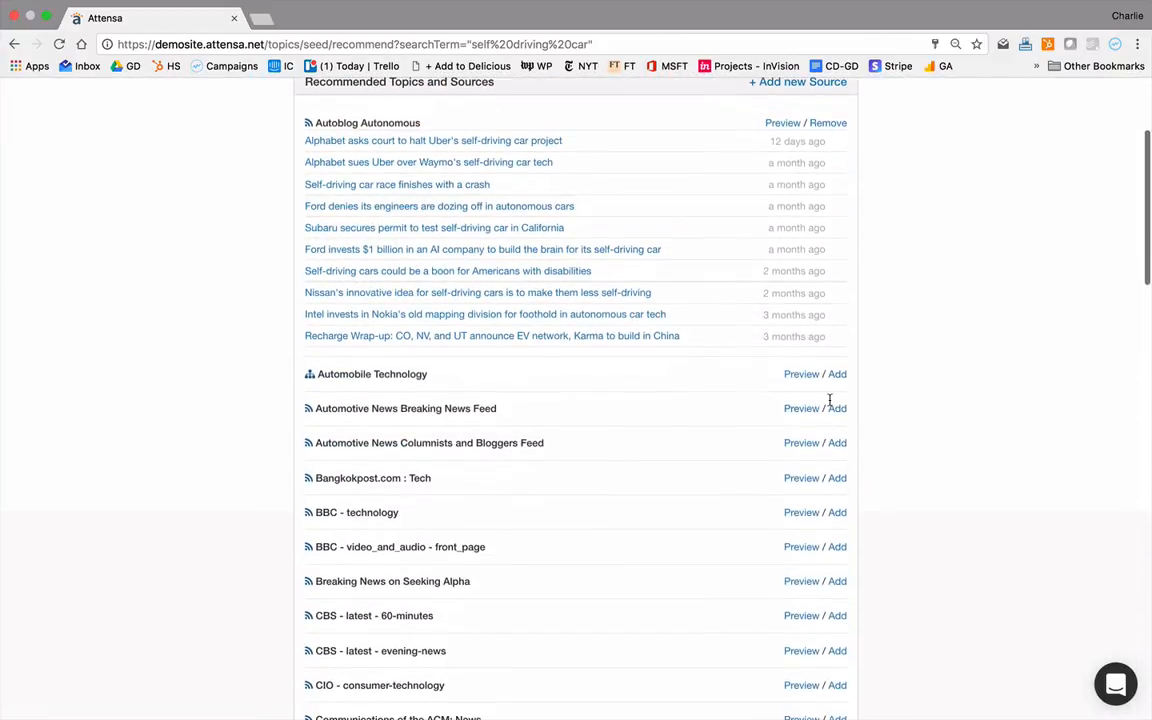
pyautogui.click(838, 376)
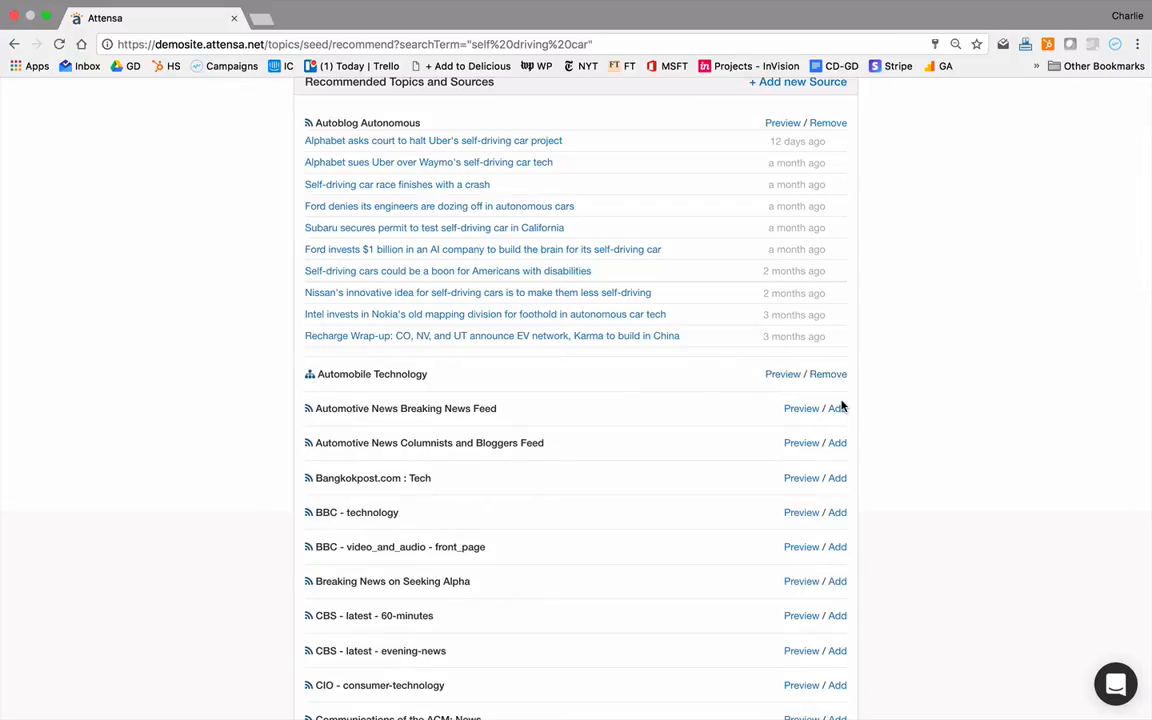
pyautogui.click(840, 410)
pyautogui.click(838, 443)
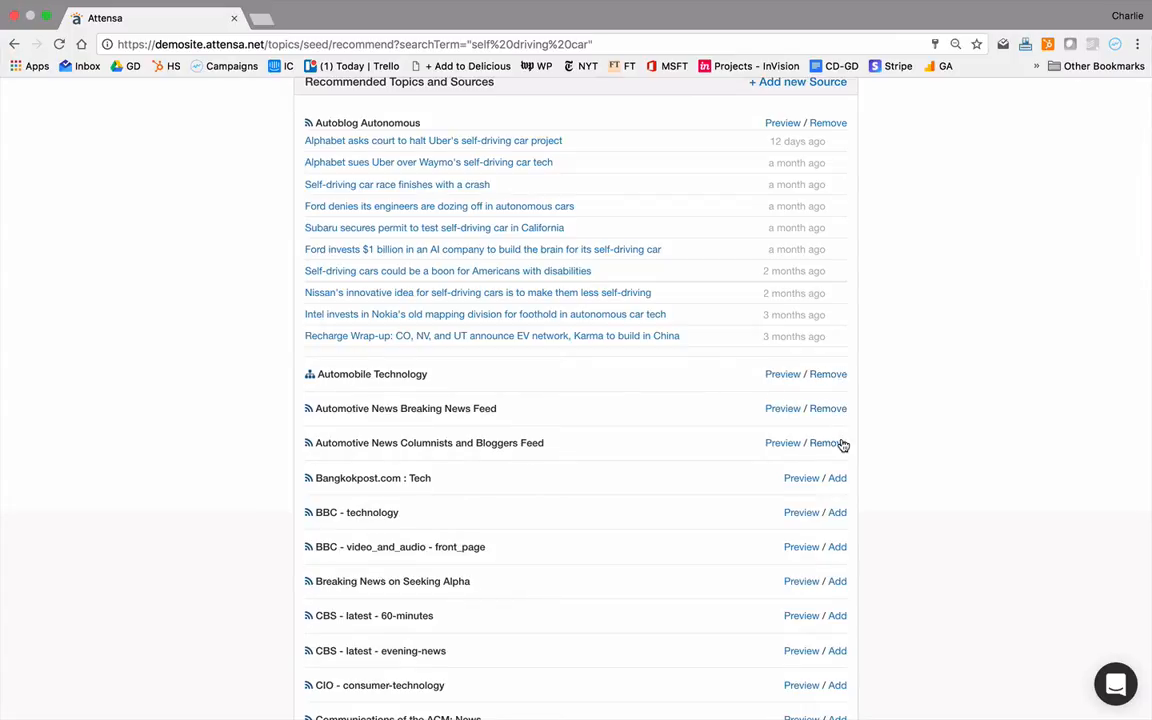
pyautogui.click(838, 513)
# Create the topic from the selected sources under the name "Self Driving Cars".
pyautogui.scroll(-1, 836, 591)
pyautogui.scroll(3, 836, 591)
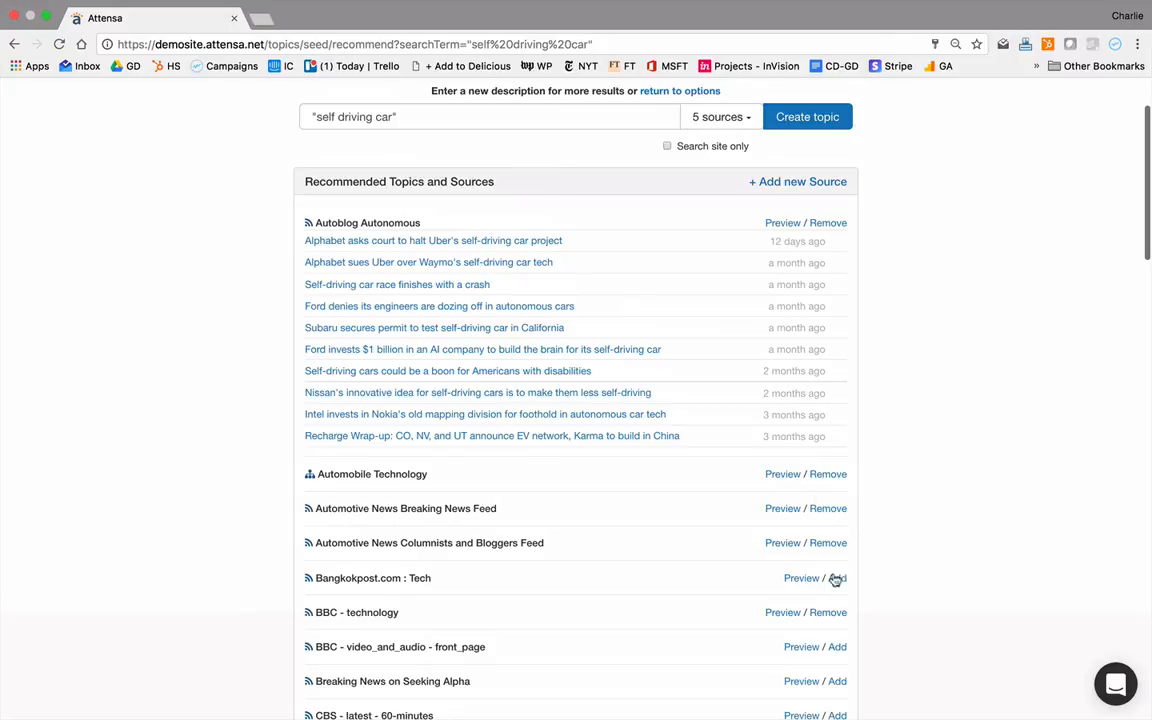
pyautogui.click(808, 120)
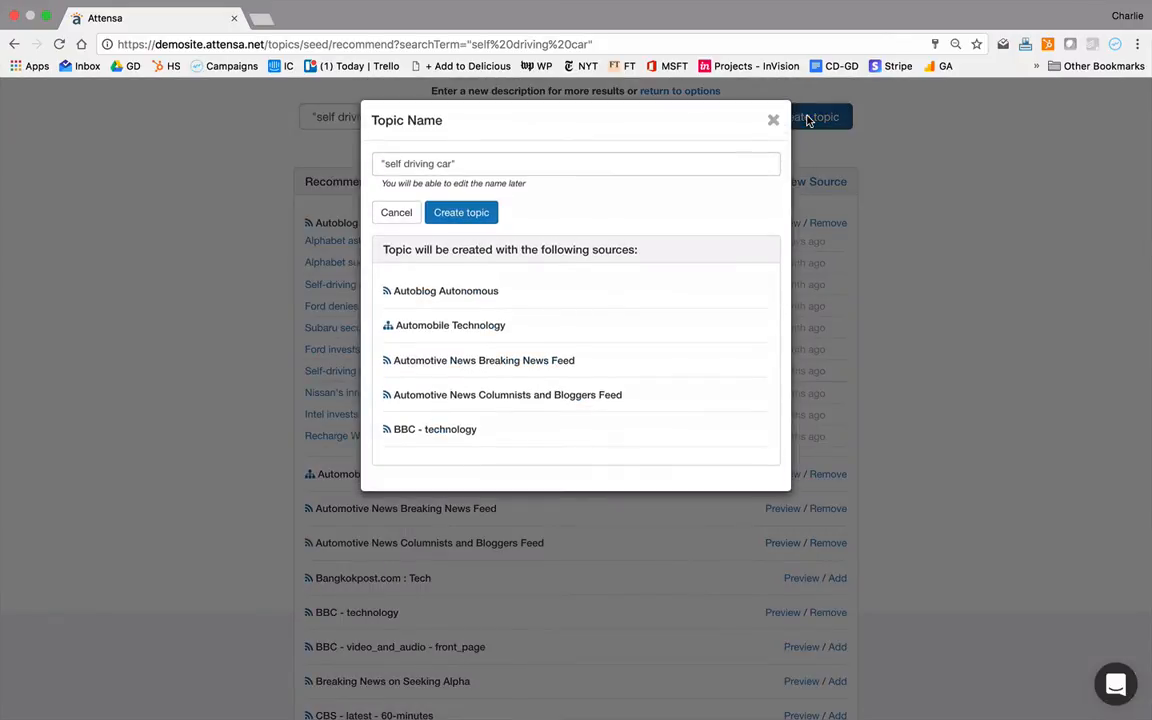
pyautogui.click(532, 163)
pyautogui.press('super+a')
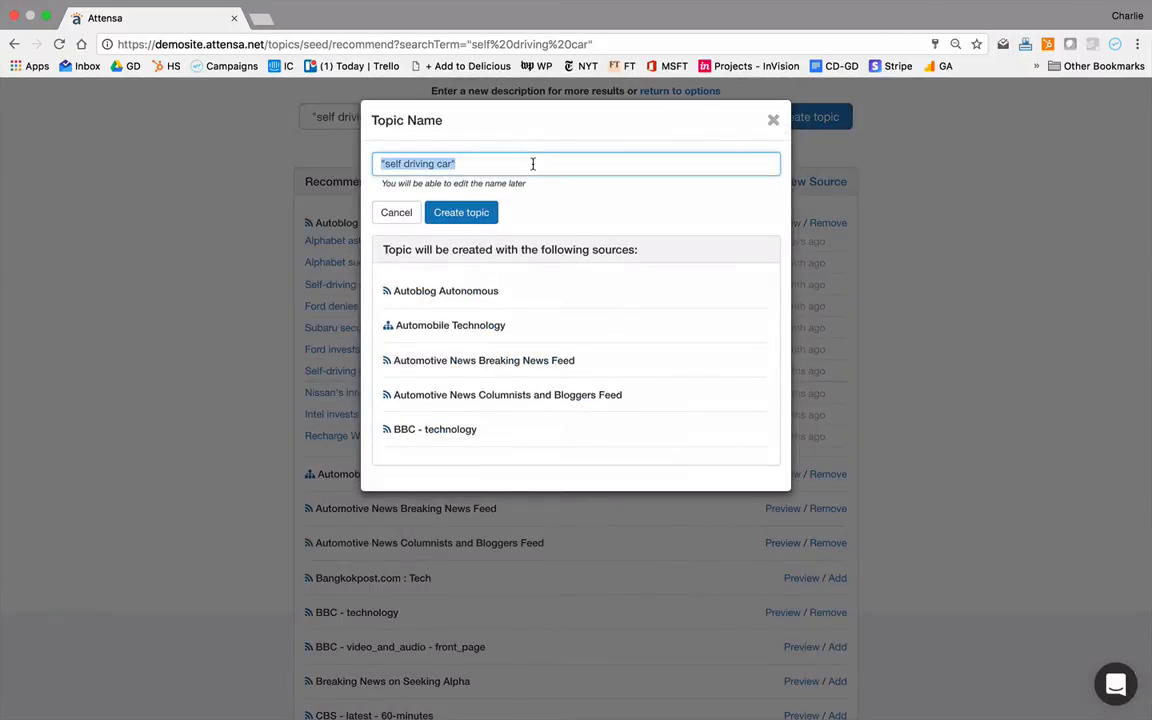
pyautogui.write('Self ')
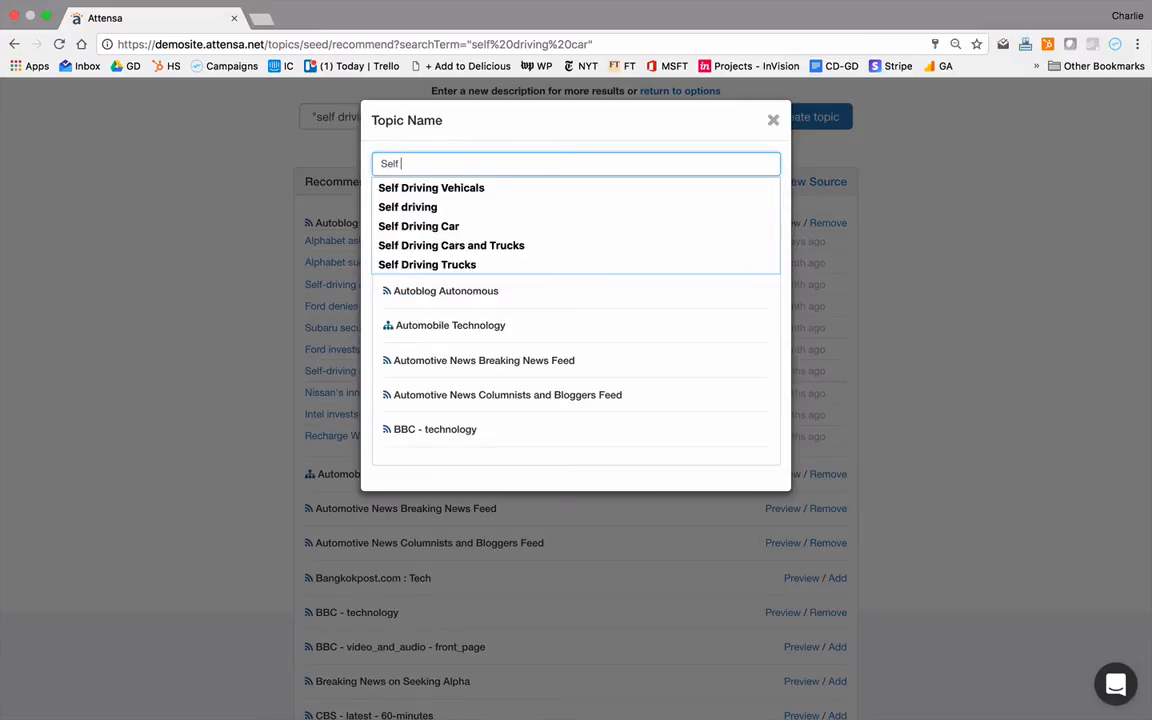
pyautogui.write('Driving Ca')
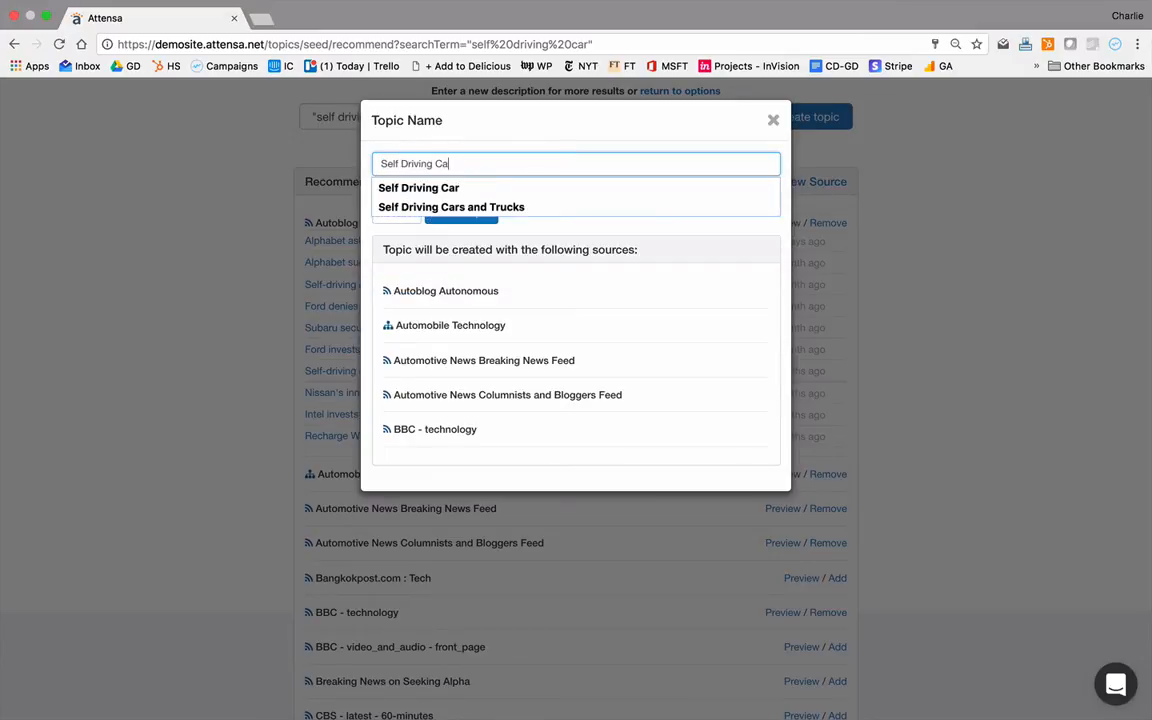
pyautogui.write('rs')
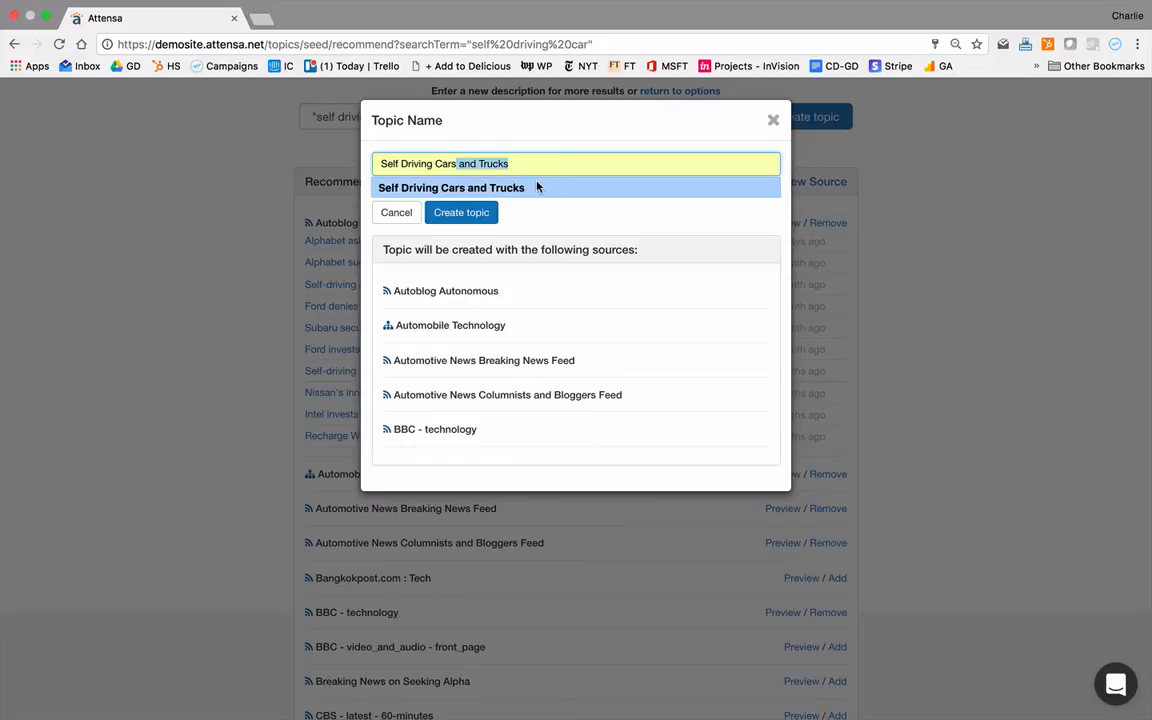
pyautogui.click(462, 214)
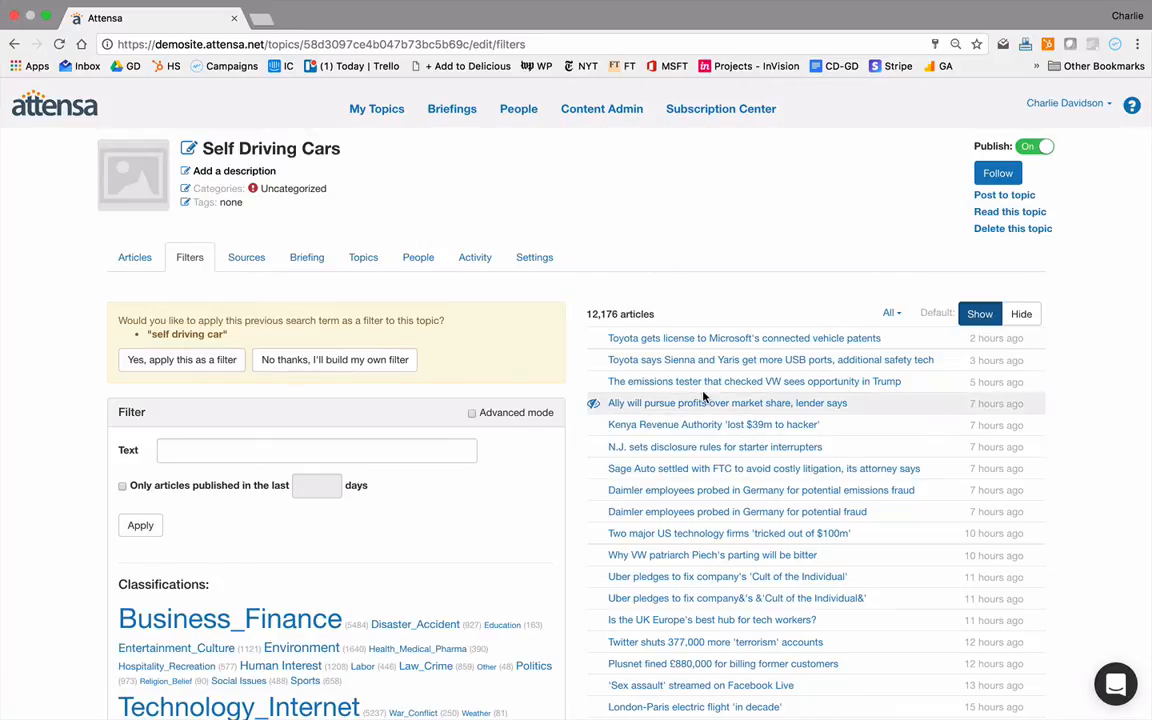
# Review the topic's unfiltered articles and apply the previous search term "self driving car" as its filter.
pyautogui.scroll(-3, 703, 397)
pyautogui.scroll(3, 463, 221)
pyautogui.scroll(-4, 703, 397)
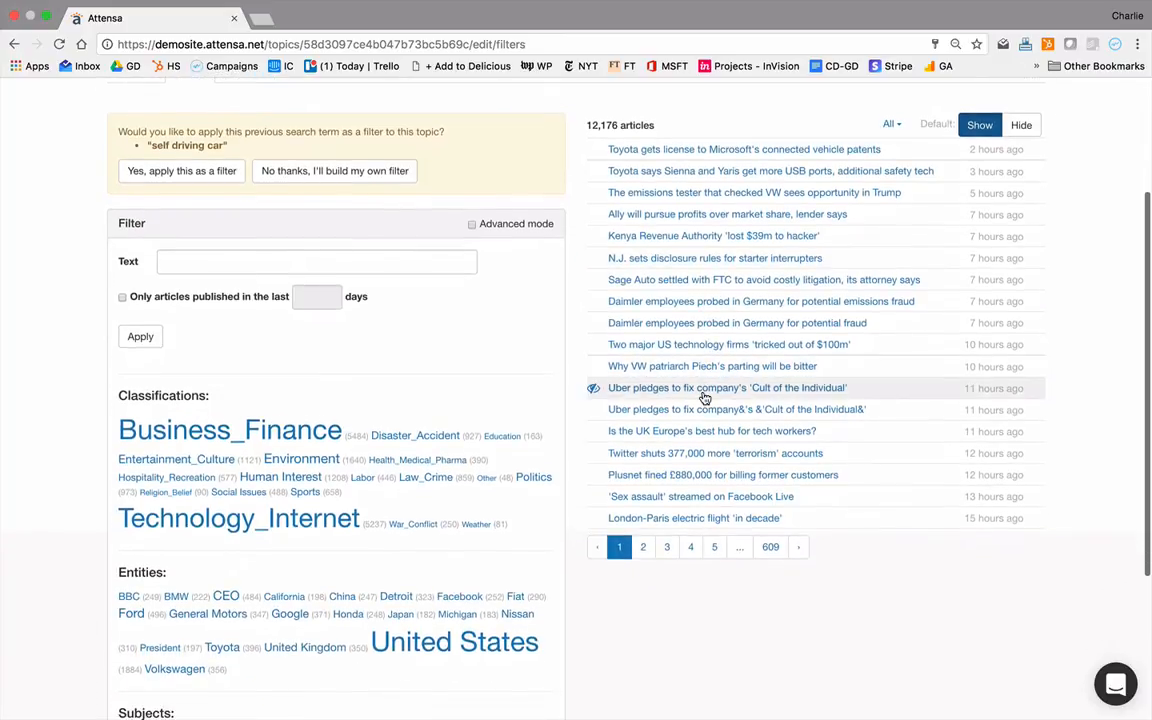
pyautogui.scroll(3, 703, 397)
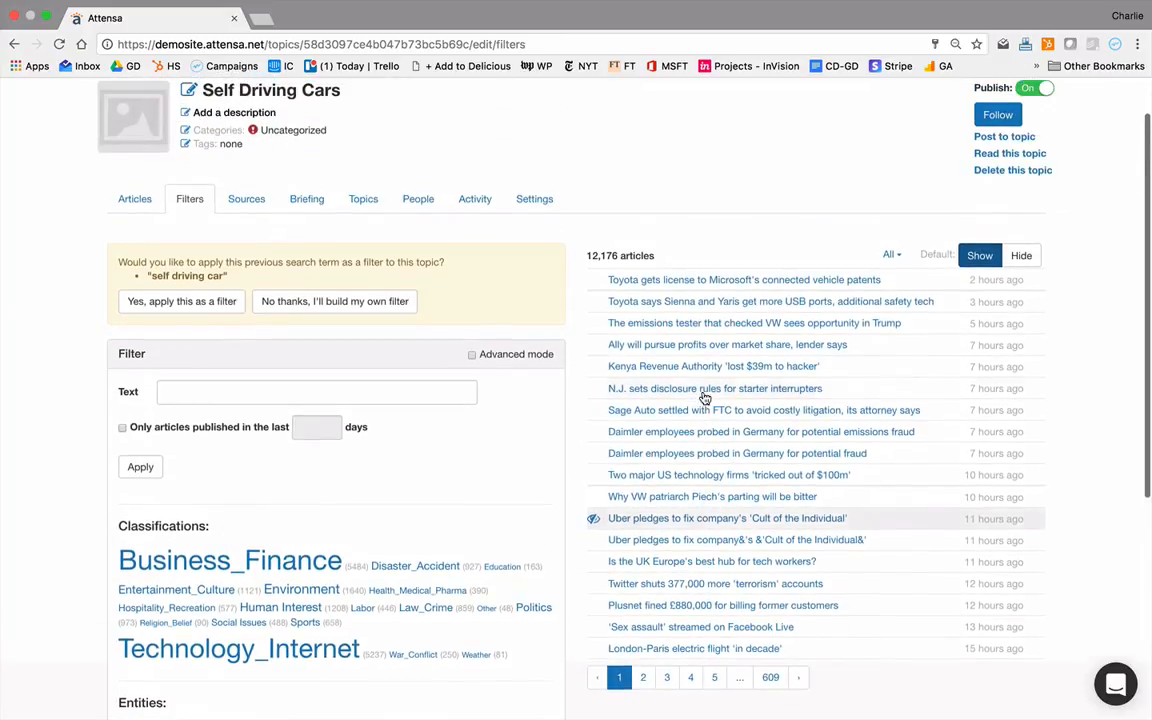
pyautogui.click(202, 312)
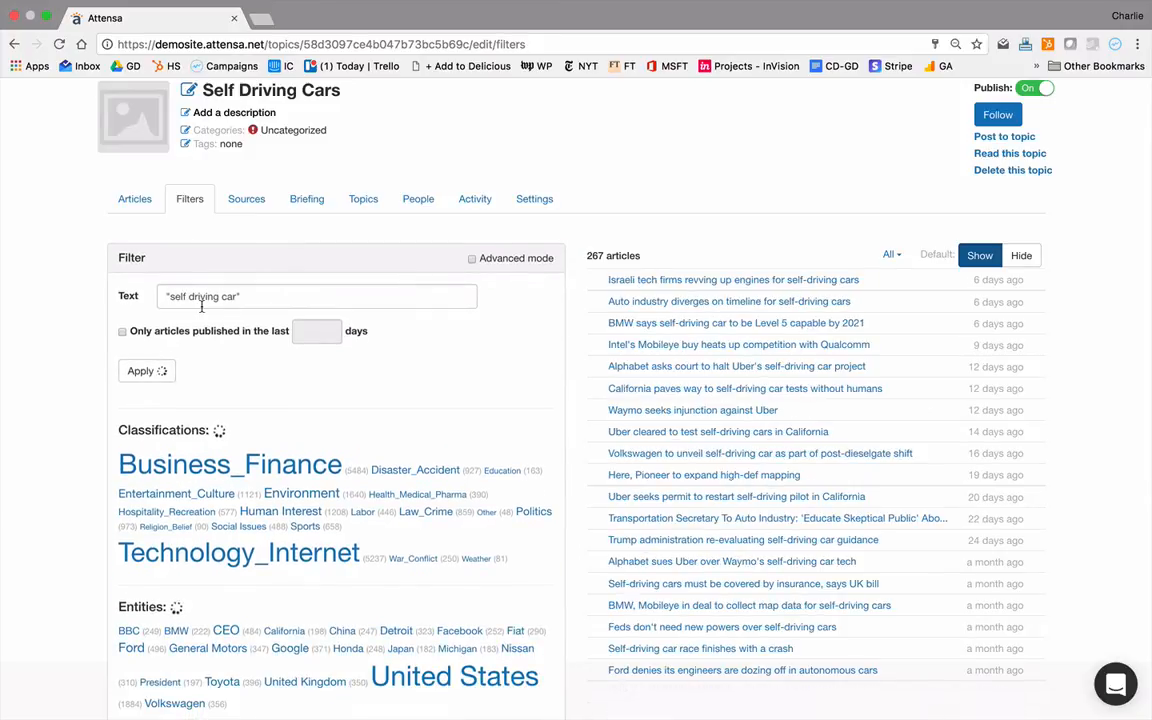
# Review the suggested classifications, entities and subjects, and apply an additional filter for articles whose tags contain BMW.
pyautogui.scroll(-5, 202, 307)
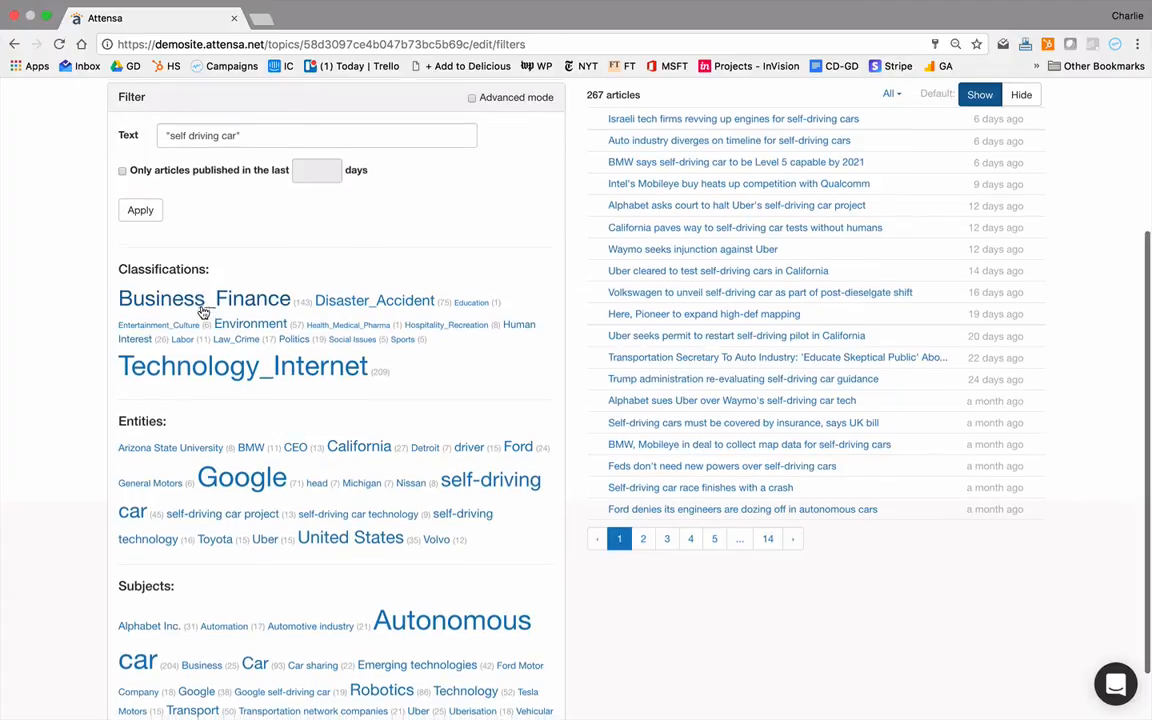
pyautogui.scroll(-2, 205, 310)
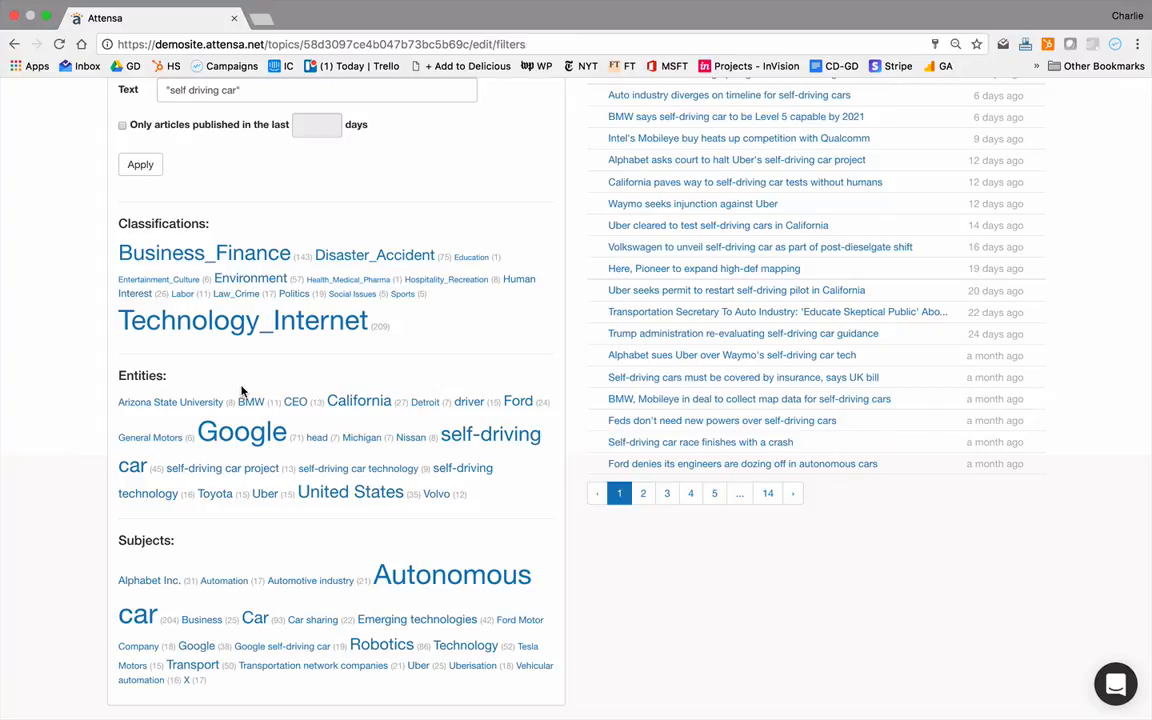
pyautogui.scroll(2, 243, 390)
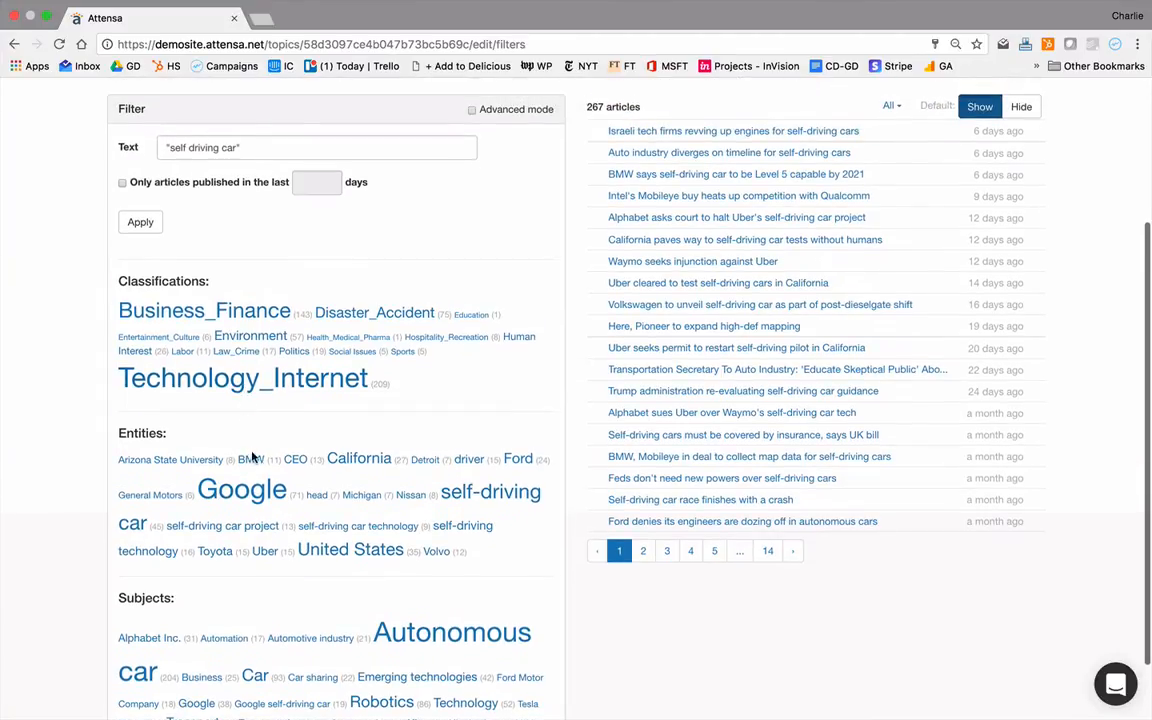
pyautogui.scroll(5, 253, 463)
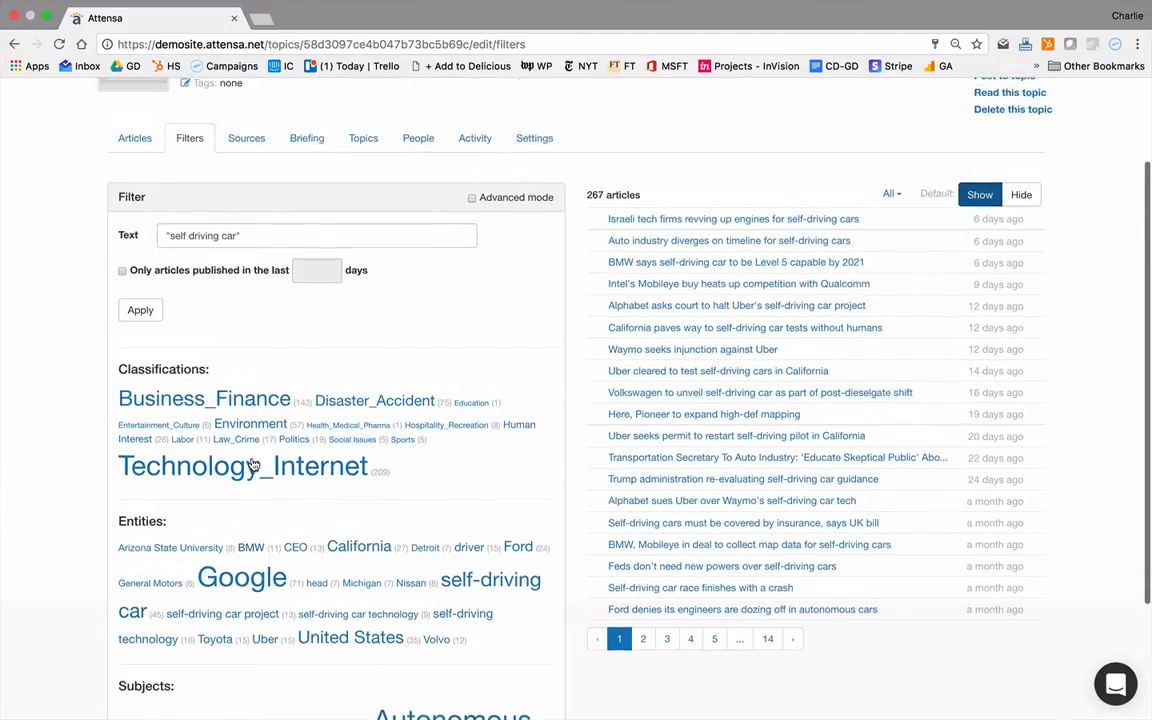
pyautogui.scroll(-5, 252, 463)
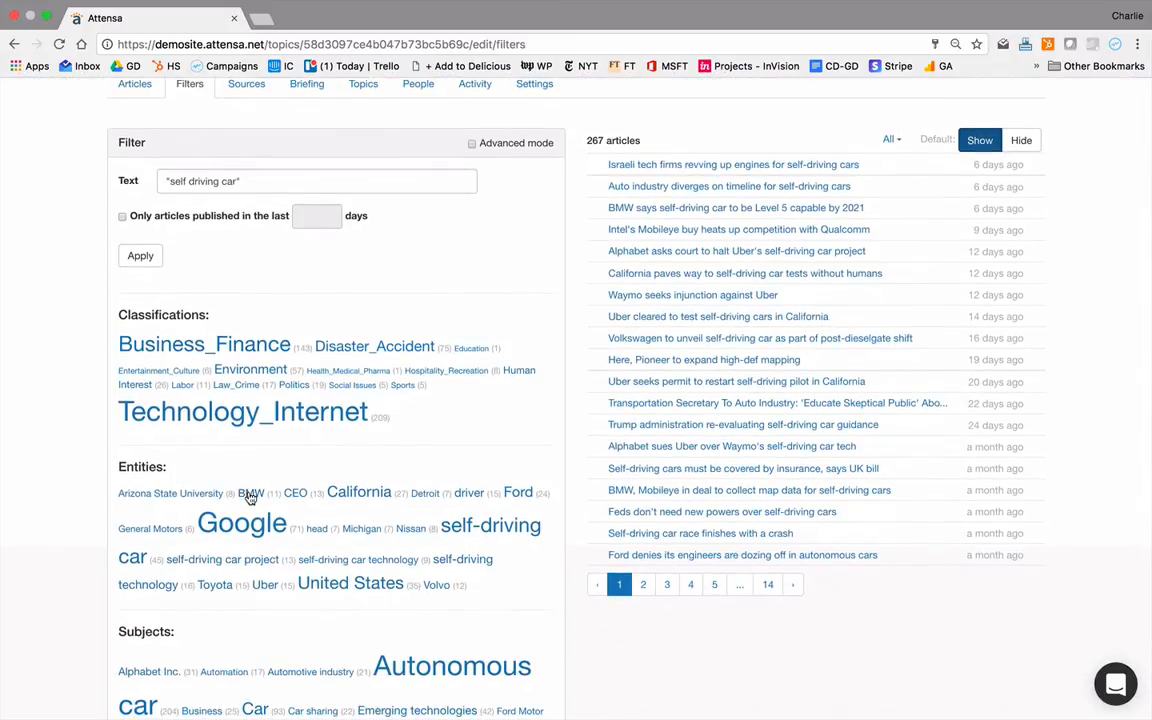
pyautogui.click(251, 494)
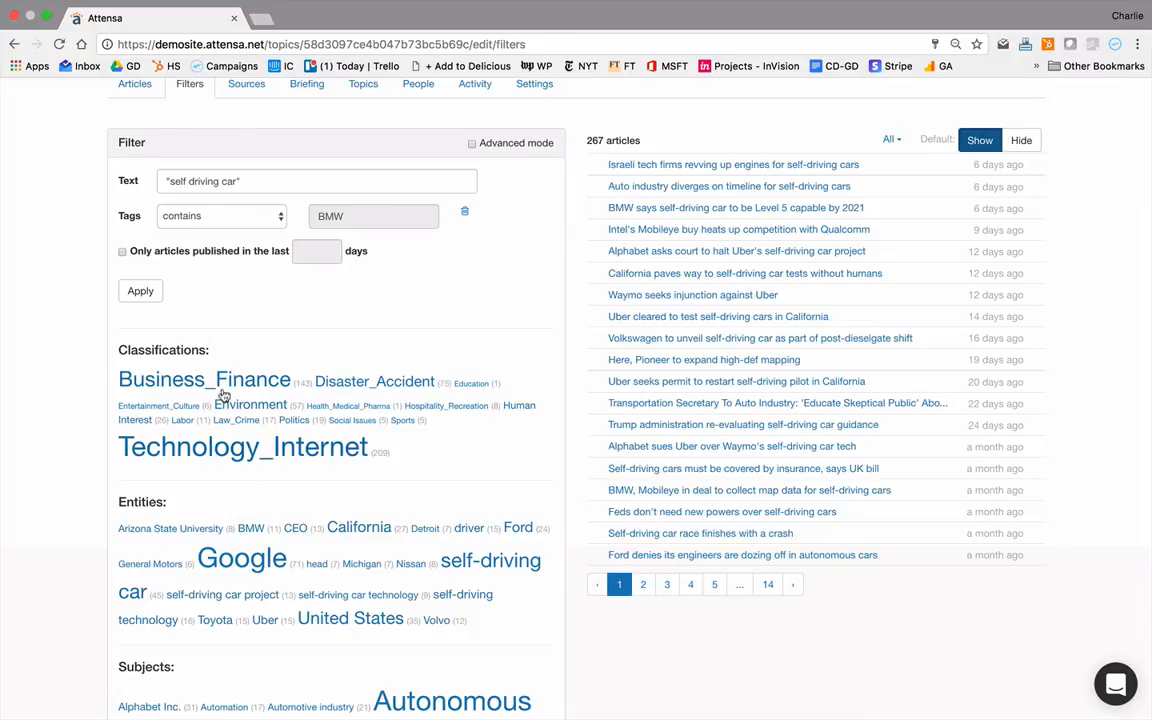
pyautogui.click(140, 292)
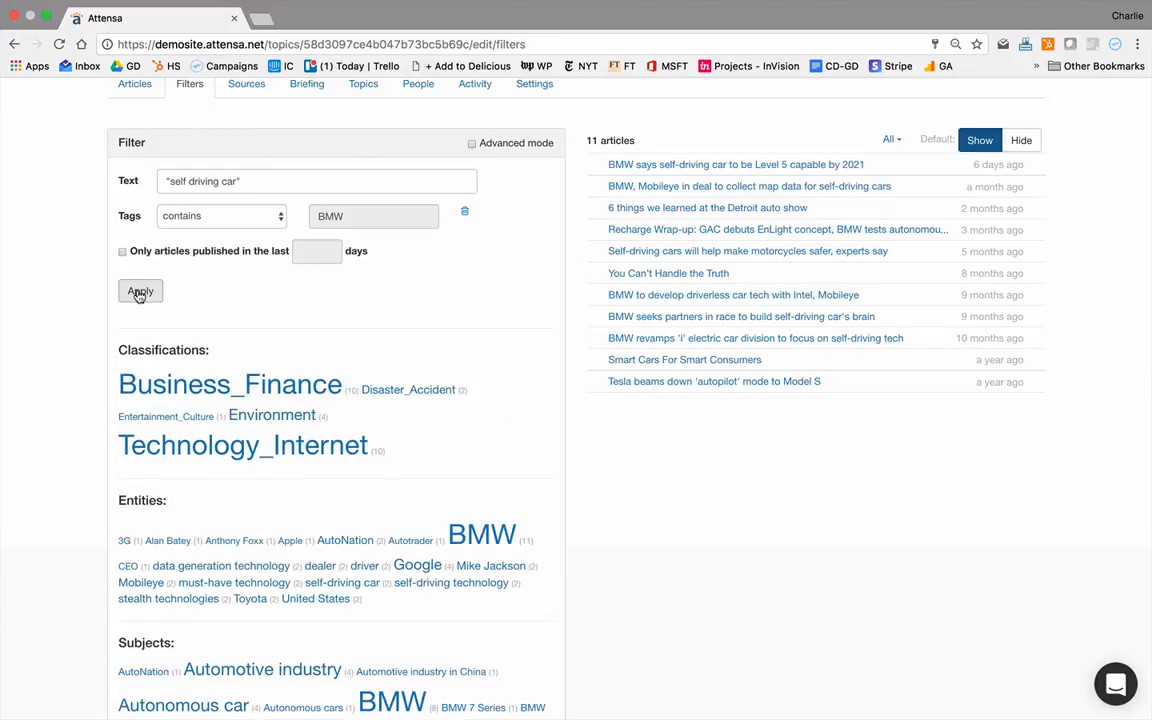
# Examine the filter query and its search operator help in Advanced mode, and return to the basic filter view.
pyautogui.click(472, 146)
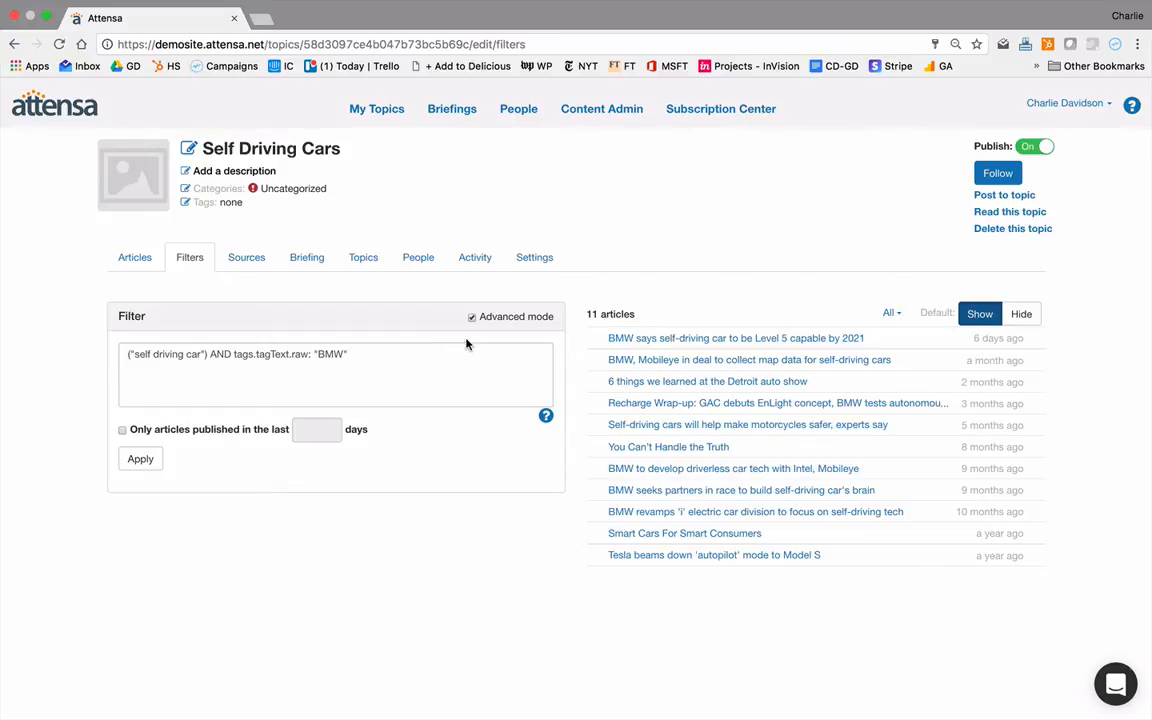
pyautogui.click(546, 417)
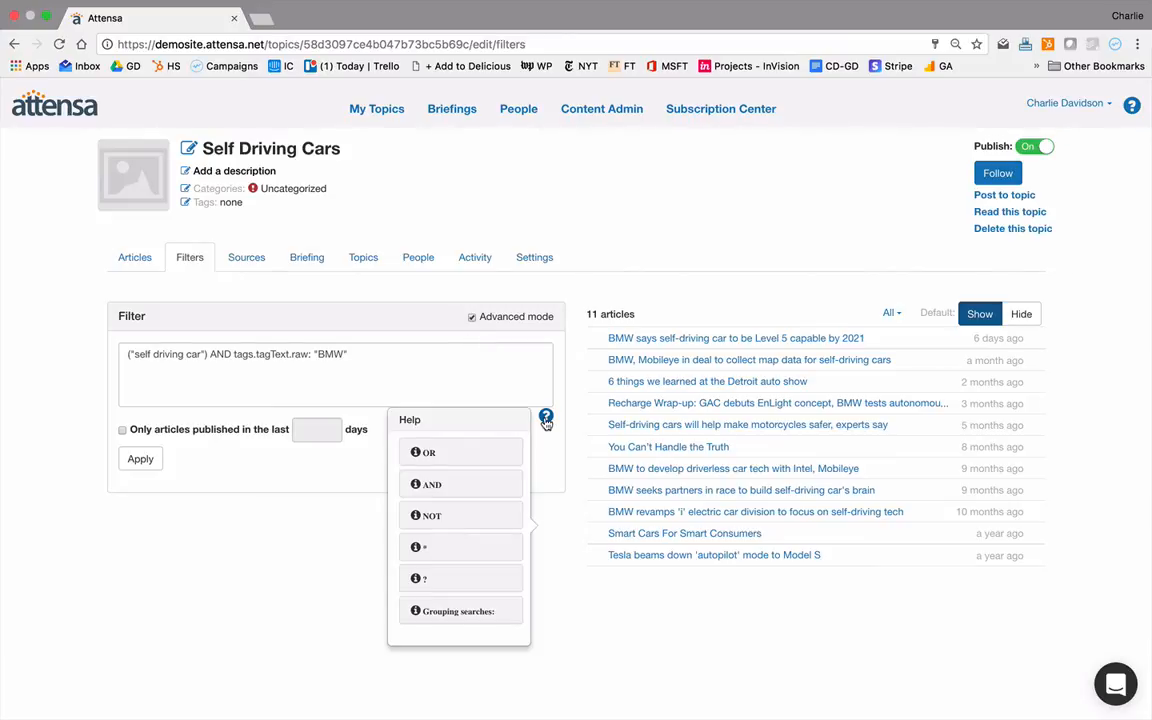
pyautogui.click(546, 421)
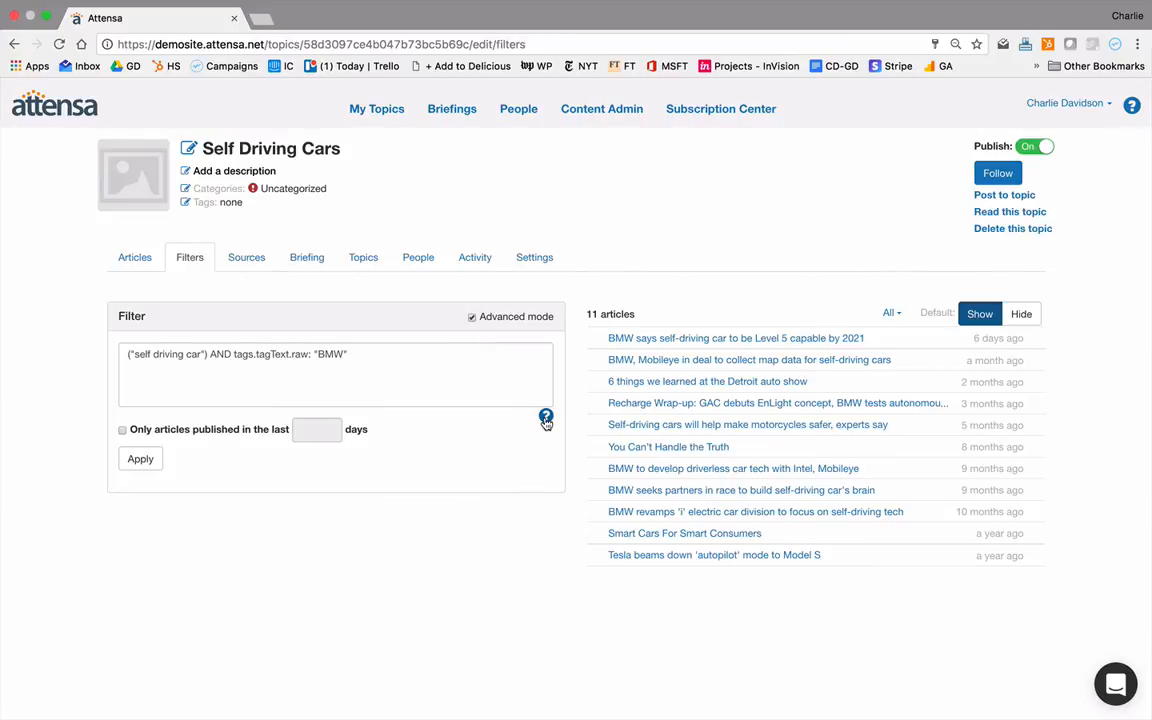
pyautogui.click(473, 318)
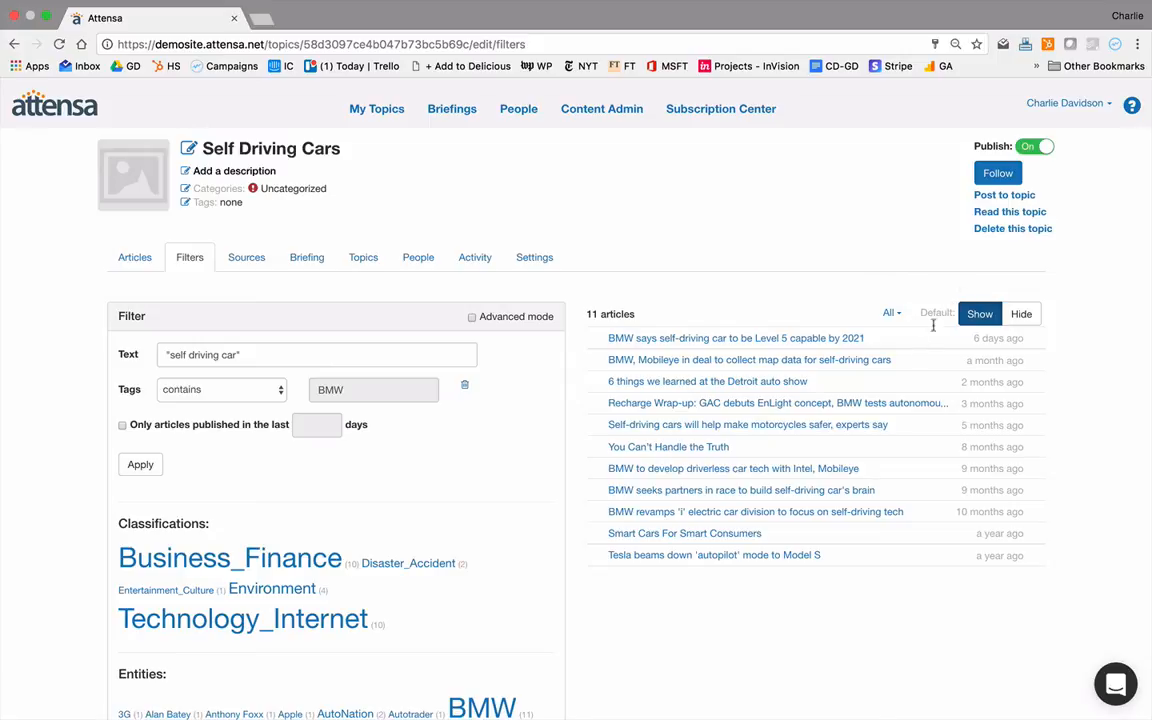
# Switch the default article visibility to Hide and back to Show, and hide the article "BMW says self-driving car to be Level 5 capable by 2021".
pyautogui.click(1020, 316)
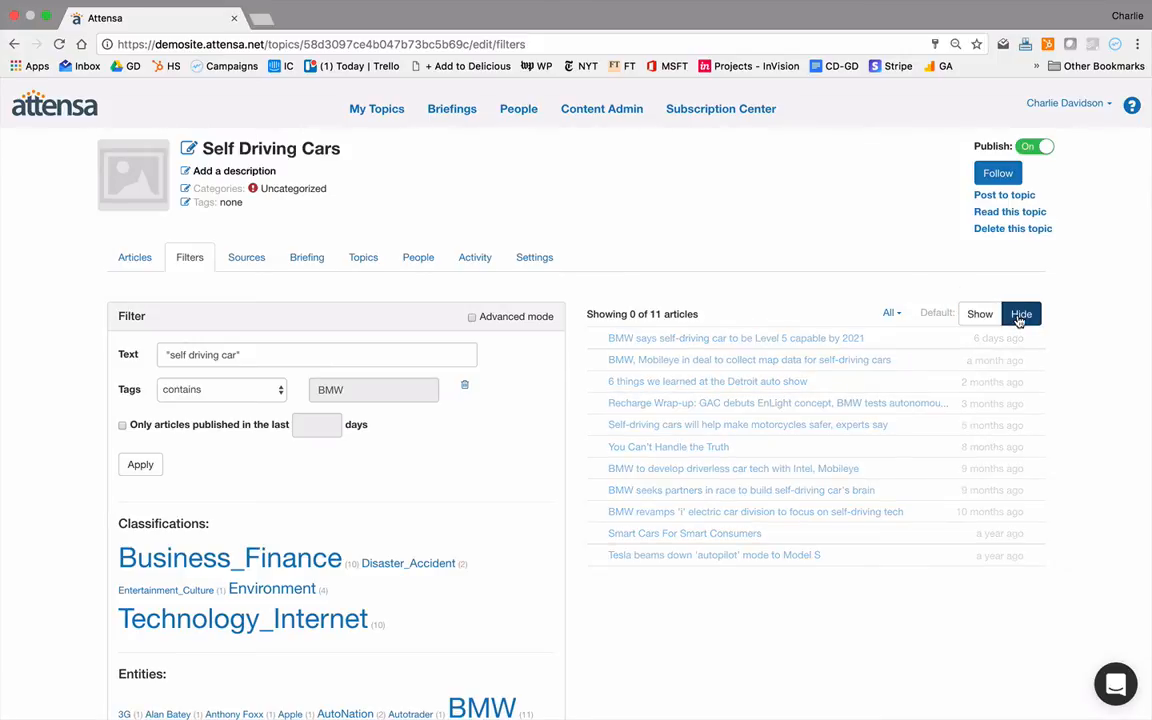
pyautogui.click(983, 316)
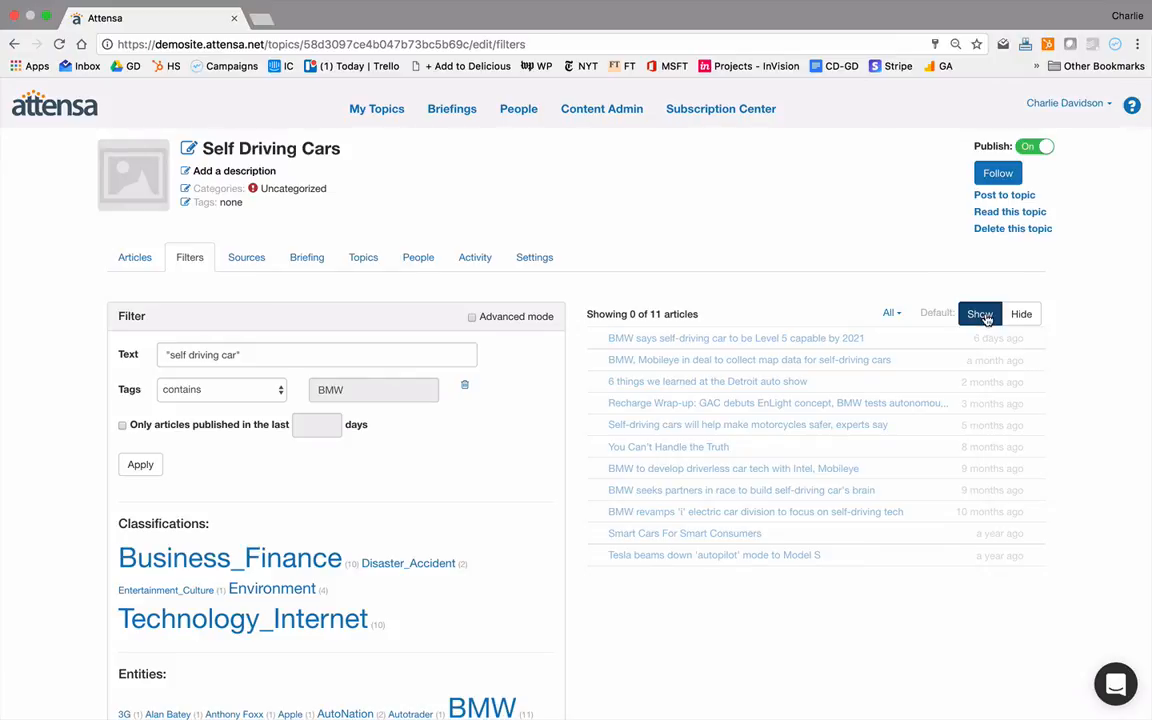
pyautogui.moveTo(594, 339)
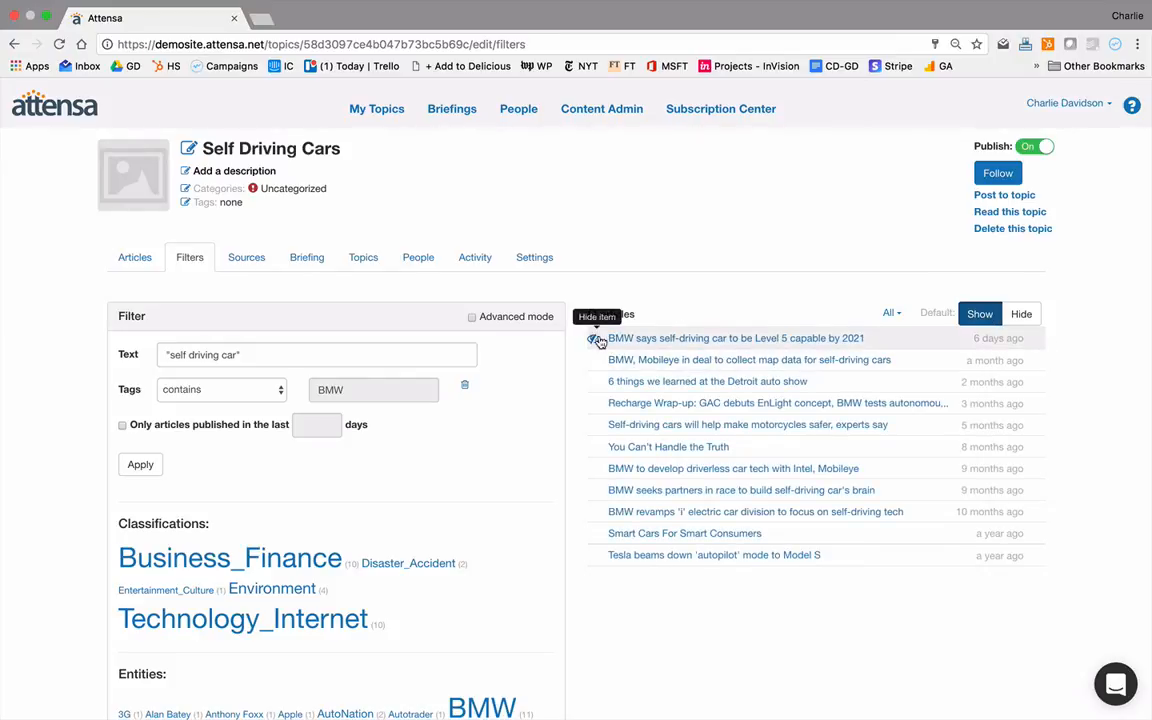
pyautogui.click(594, 341)
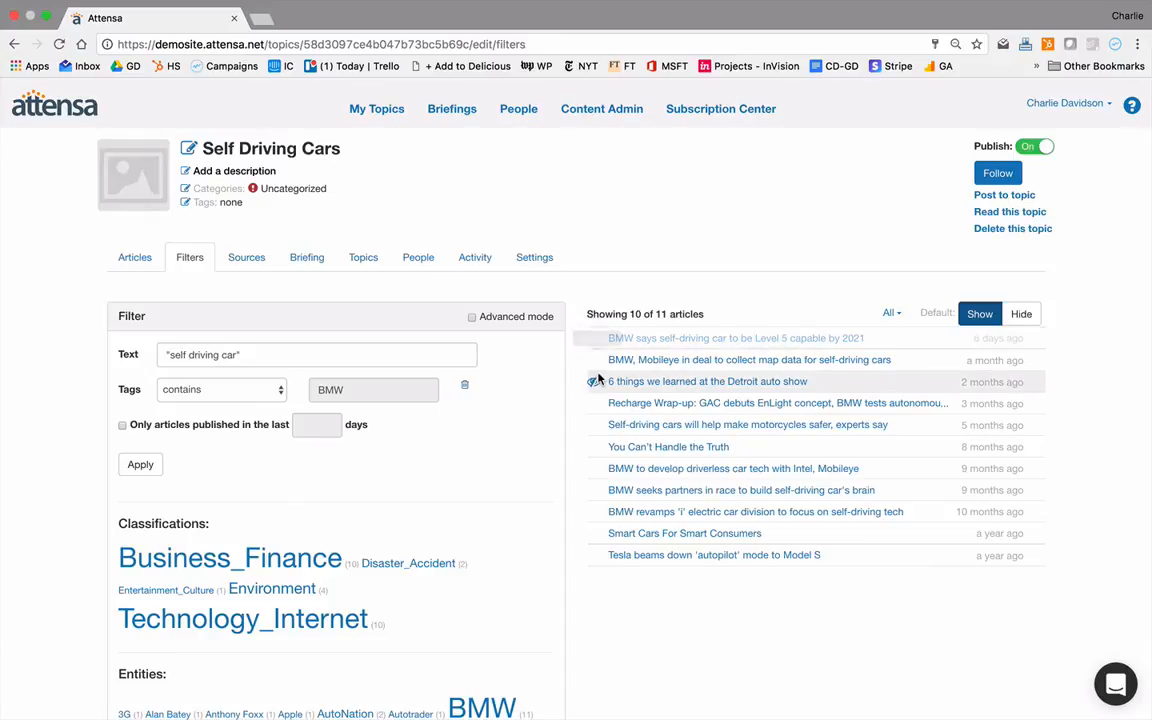
# Hide the articles "6 things we learned at the Detroit auto show" and "Self-driving cars will help make motorcycles safer, experts say".
pyautogui.click(596, 381)
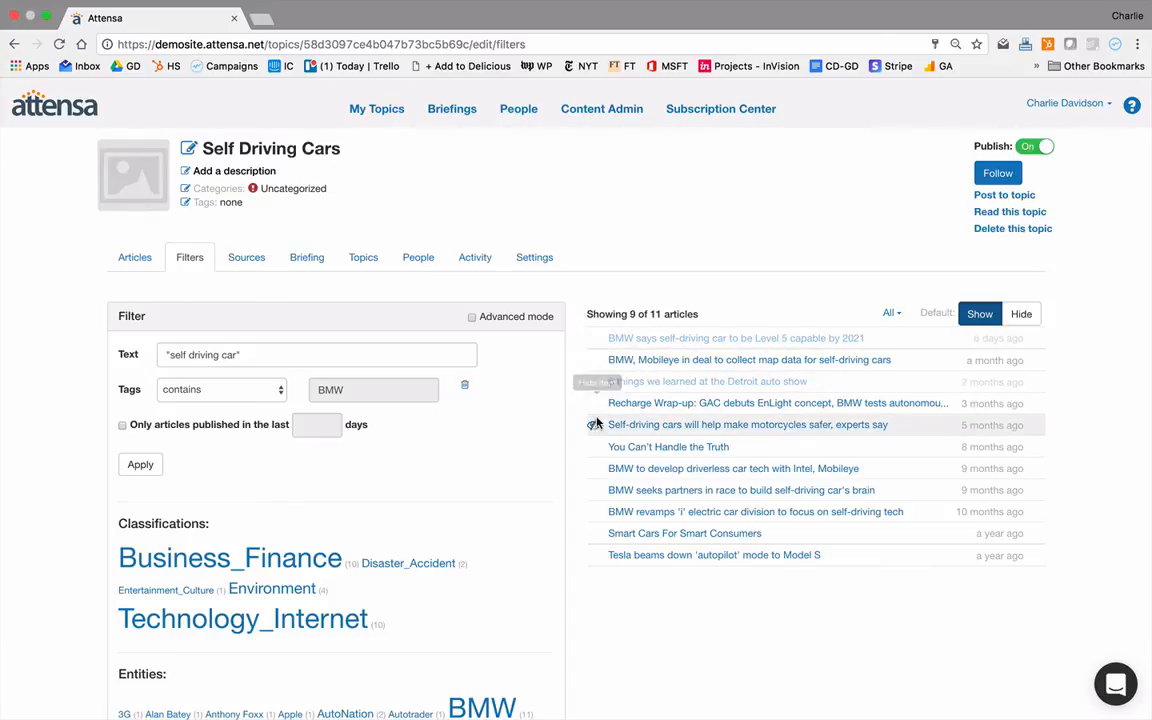
pyautogui.click(596, 424)
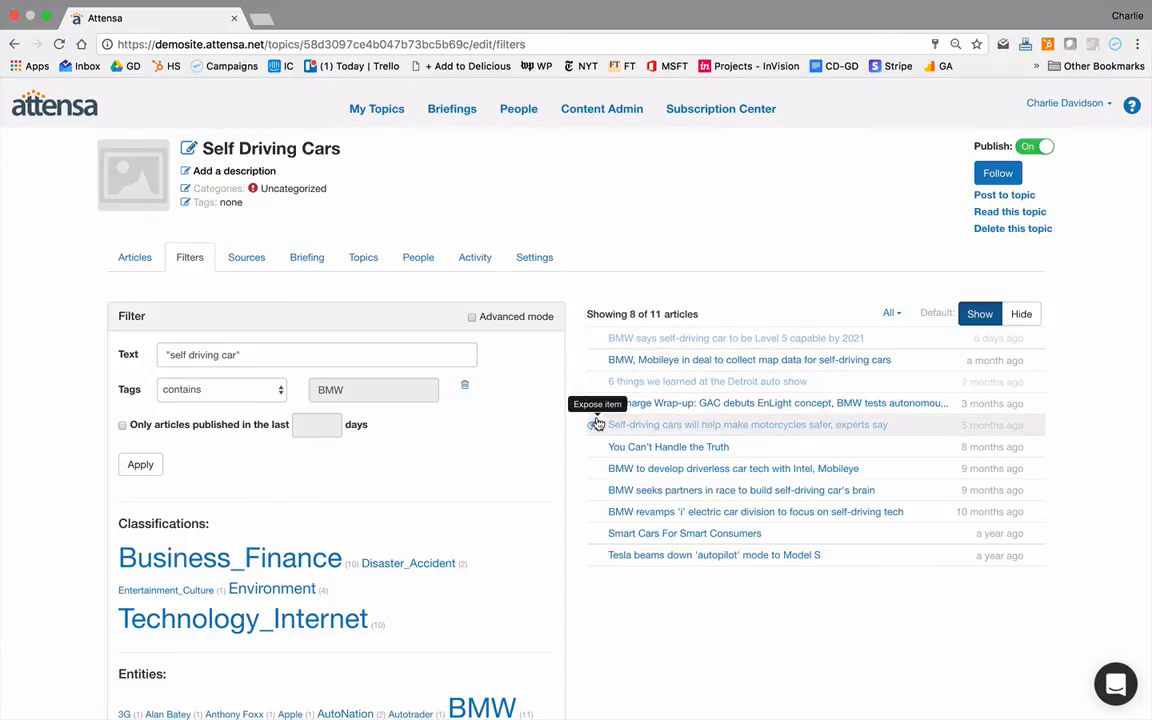
# Set the default article visibility to Hide and expose the BMW Level 5, Detroit auto show and motorcycle safety articles.
pyautogui.click(1024, 315)
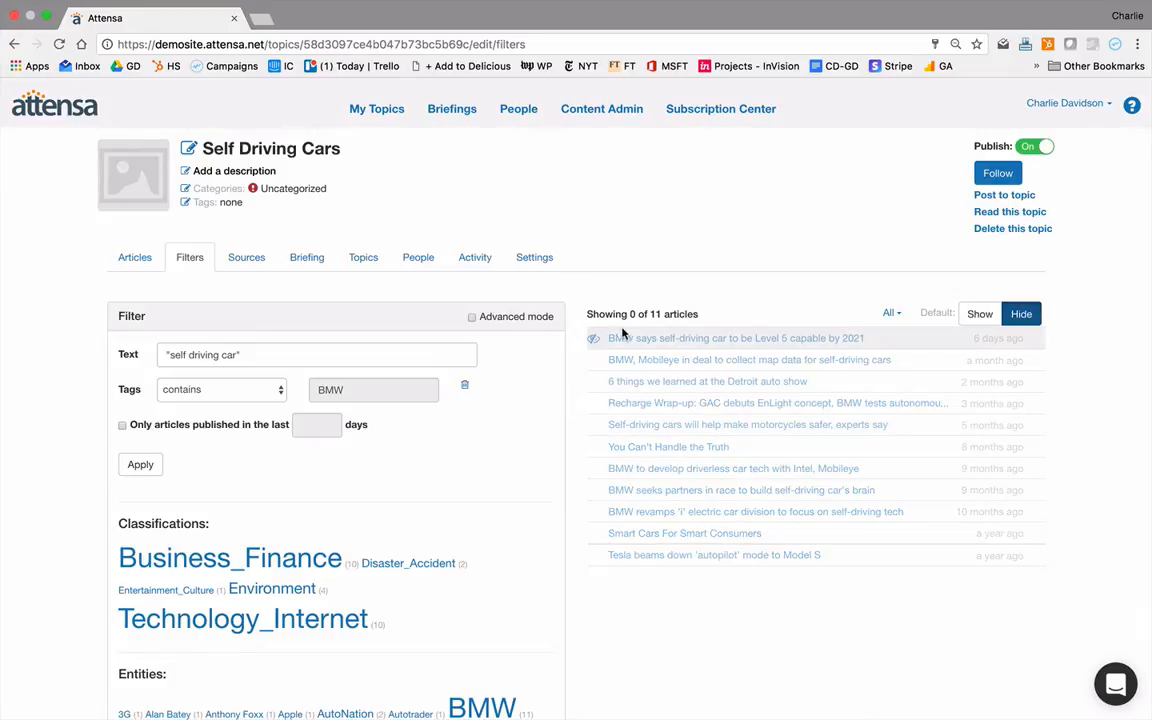
pyautogui.click(595, 340)
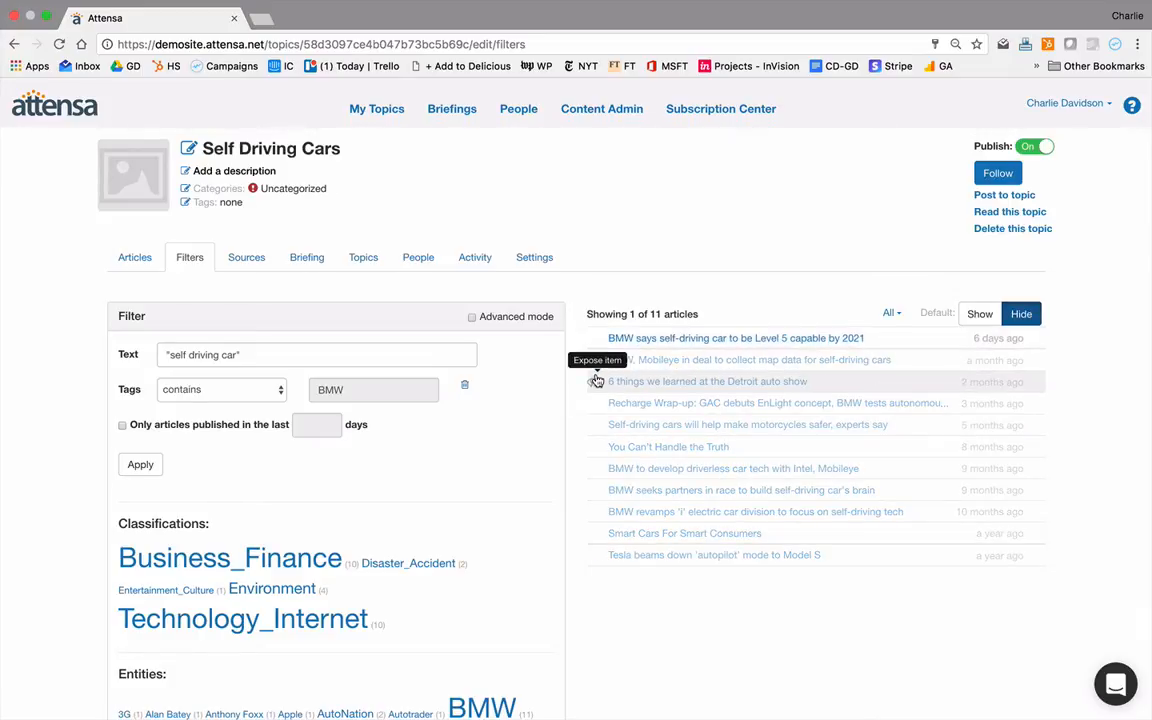
pyautogui.click(596, 381)
pyautogui.click(594, 424)
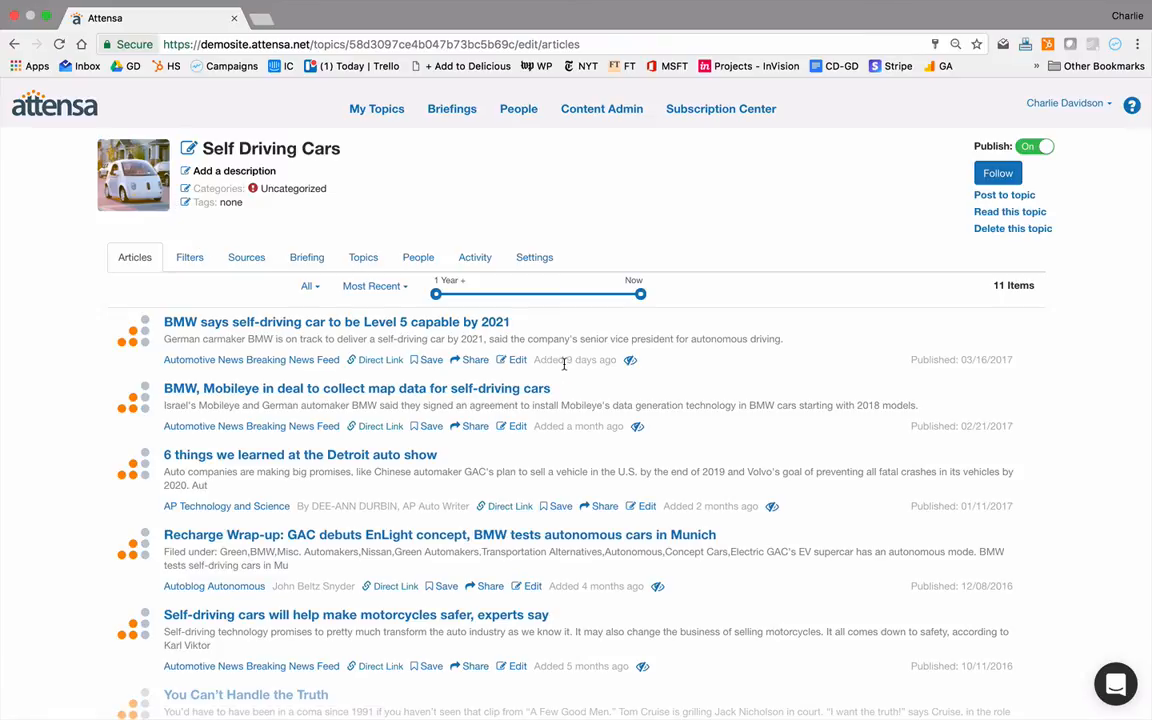
# Assign the Auto Technology category to the Self Driving Cars topic.
pyautogui.click(188, 148)
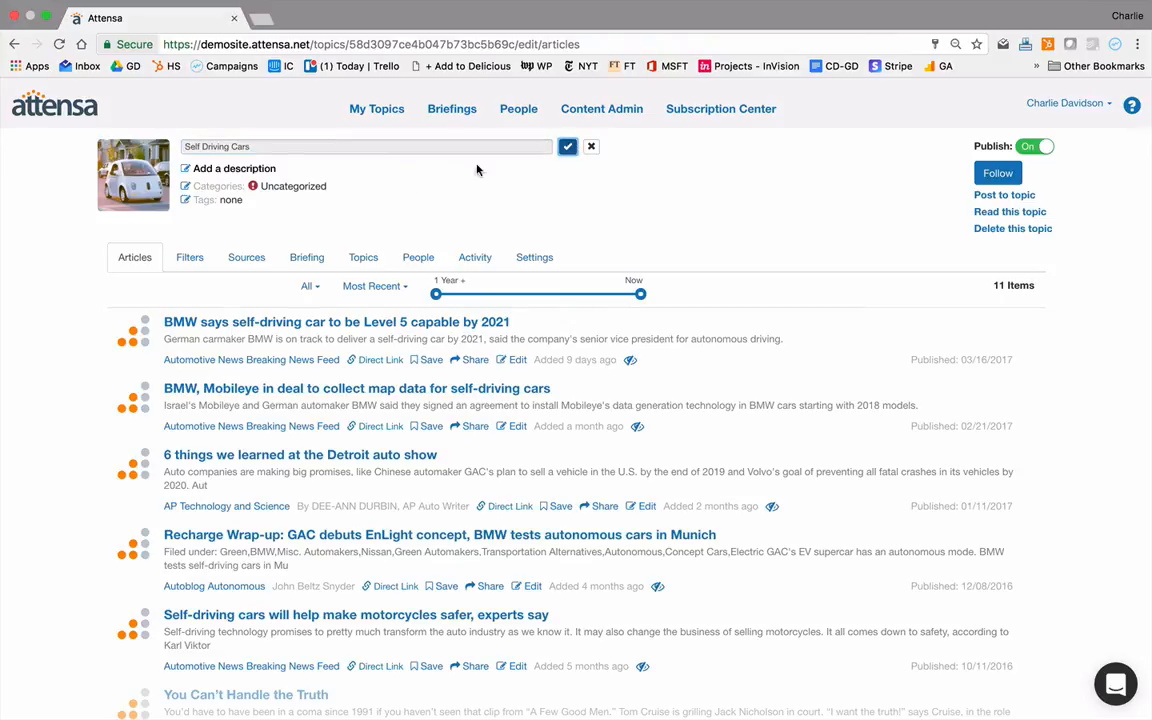
pyautogui.click(185, 189)
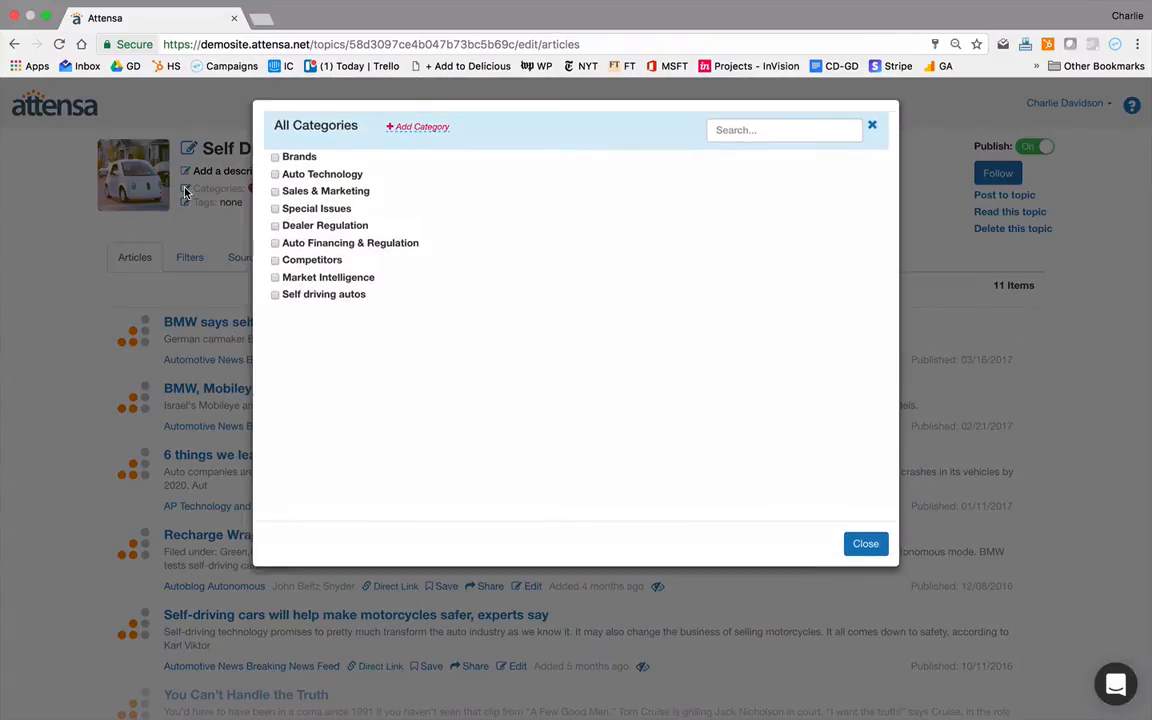
pyautogui.click(275, 174)
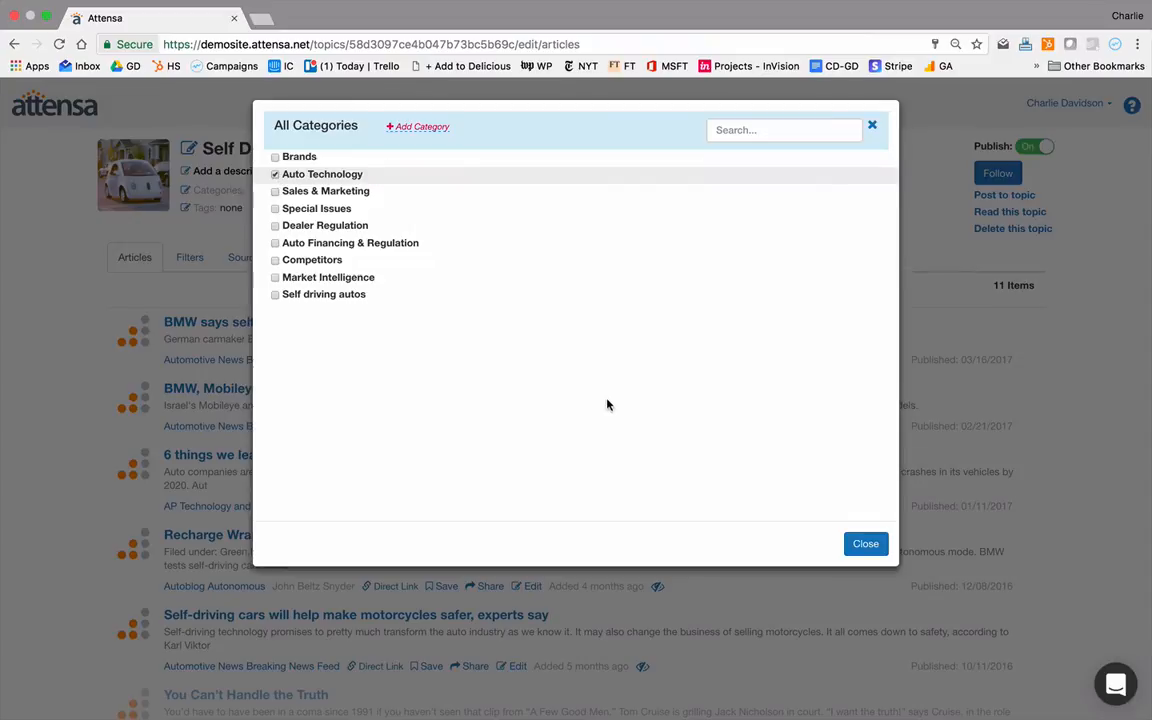
pyautogui.click(857, 548)
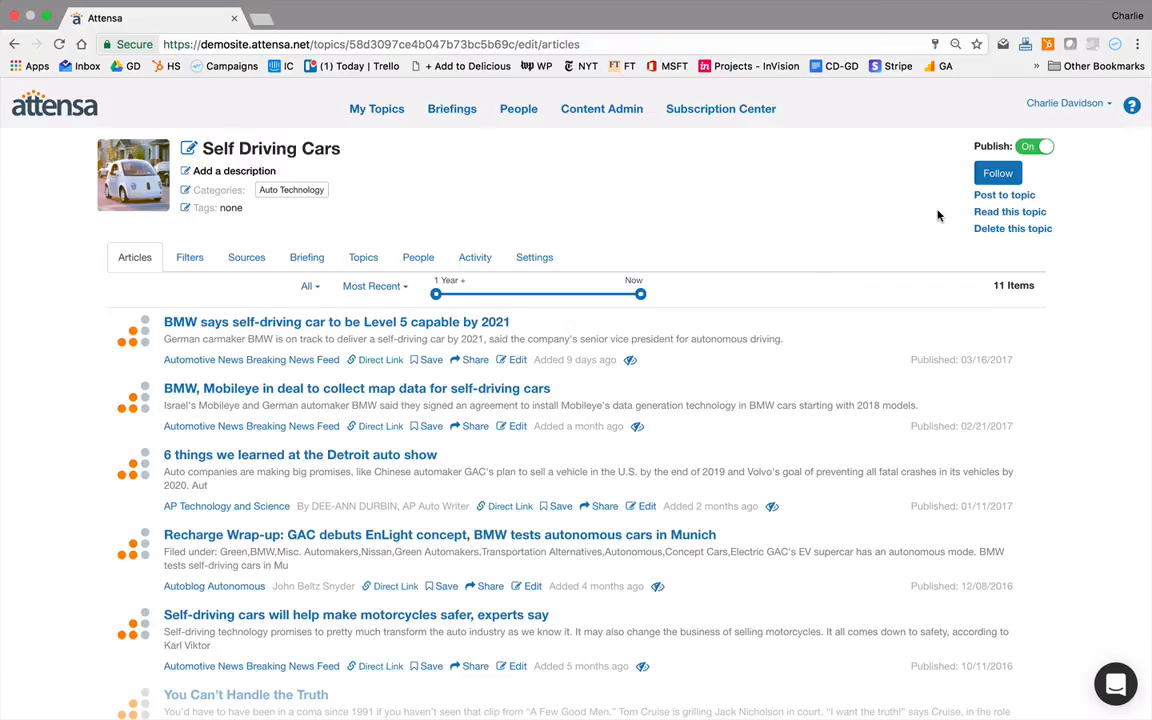
pyautogui.click(992, 199)
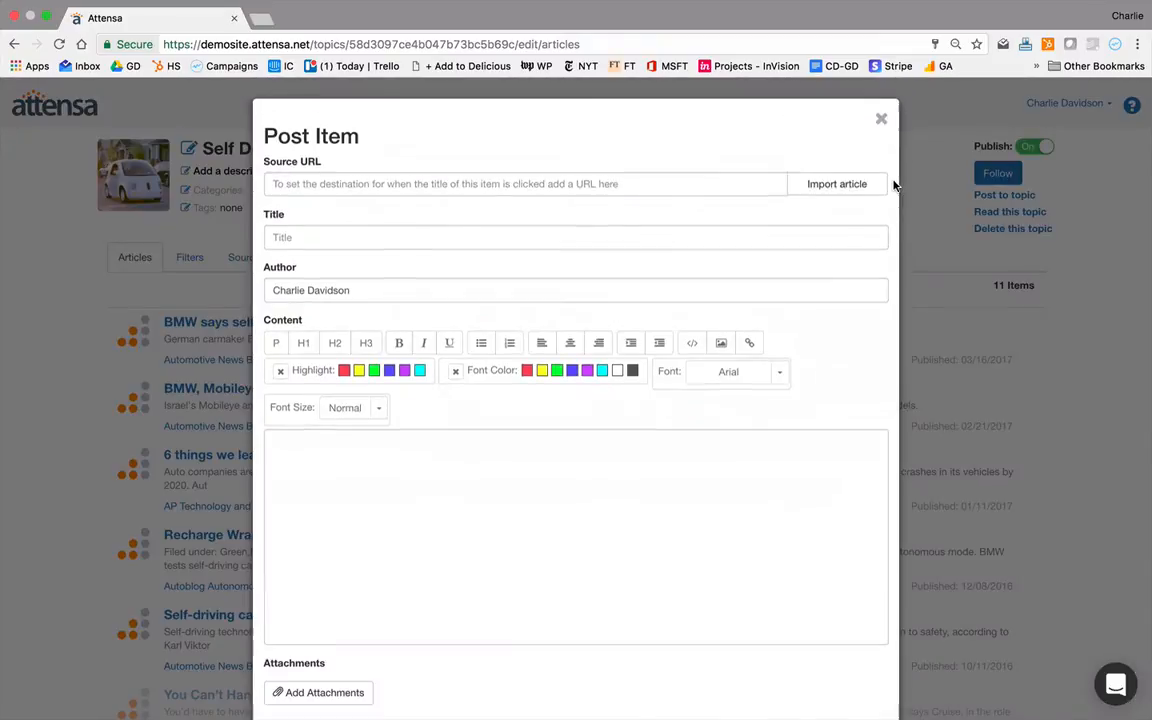
pyautogui.click(512, 186)
pyautogui.write('https://phys.org/news/2017-03-self-driving-cars.html')
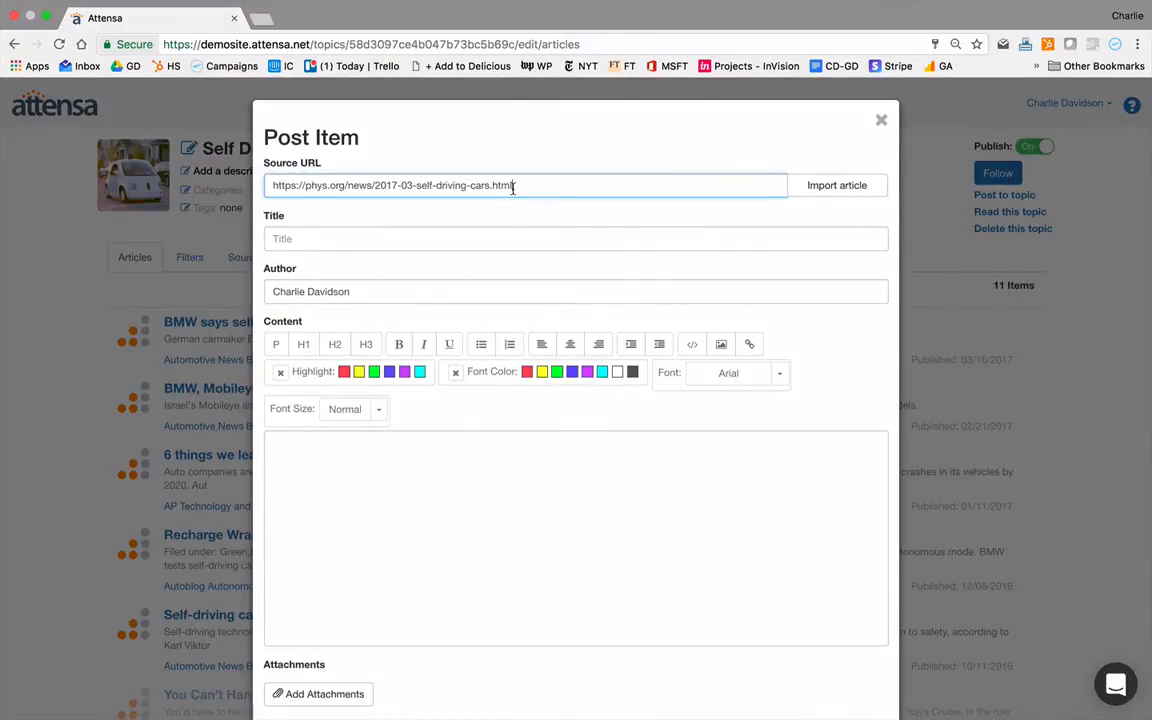
pyautogui.click(820, 185)
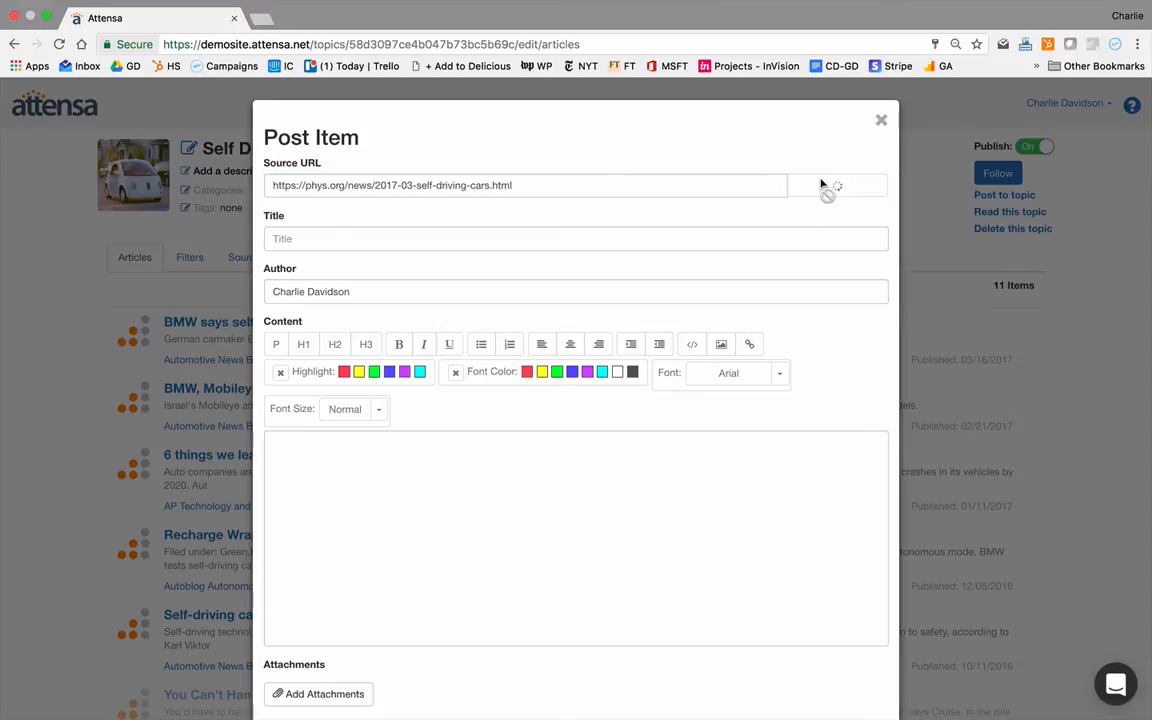
pyautogui.scroll(-2, 807, 257)
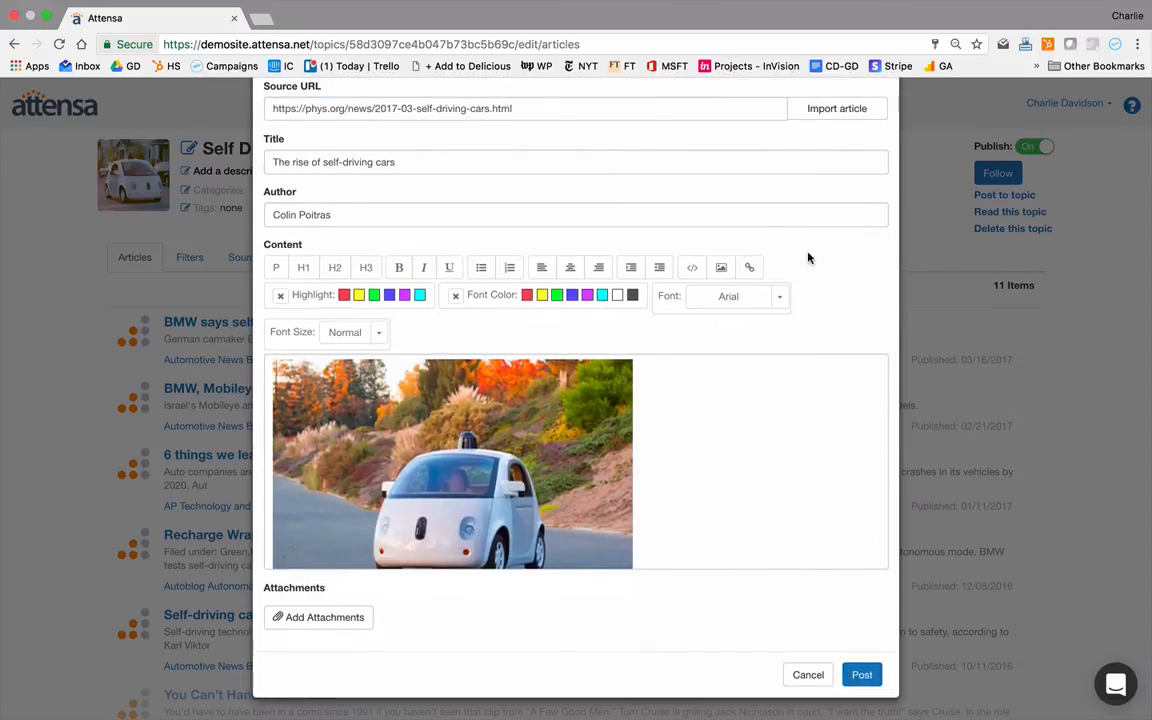
pyautogui.scroll(-12, 768, 443)
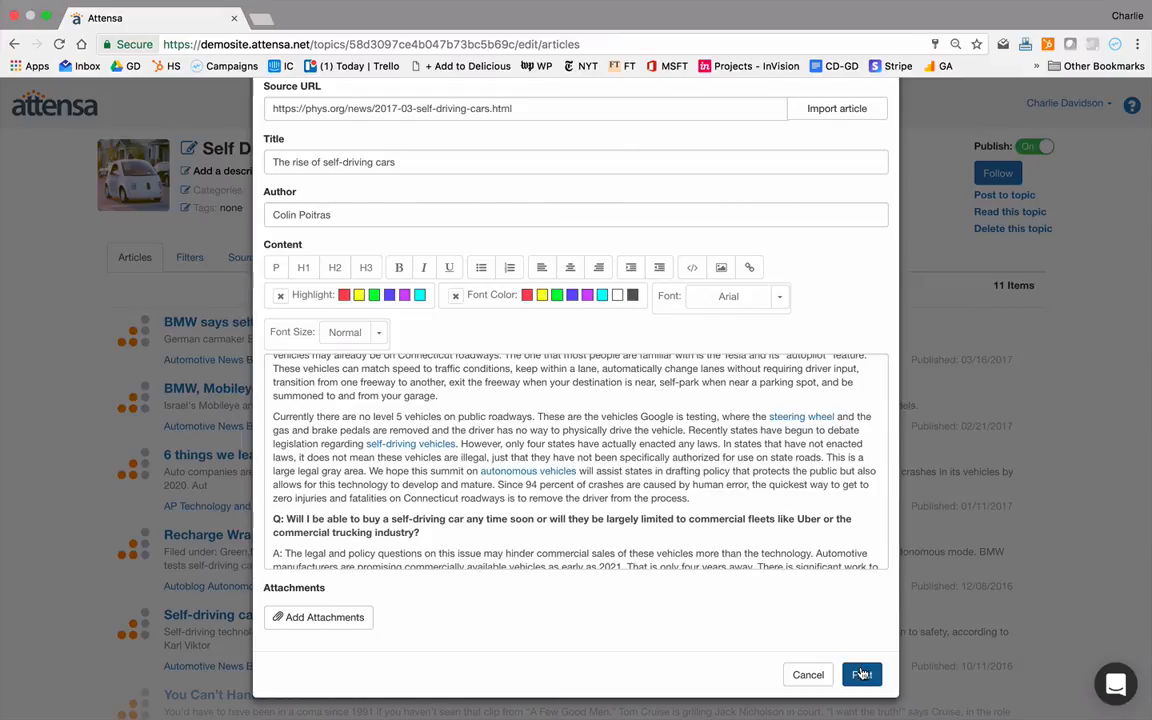
pyautogui.click(862, 675)
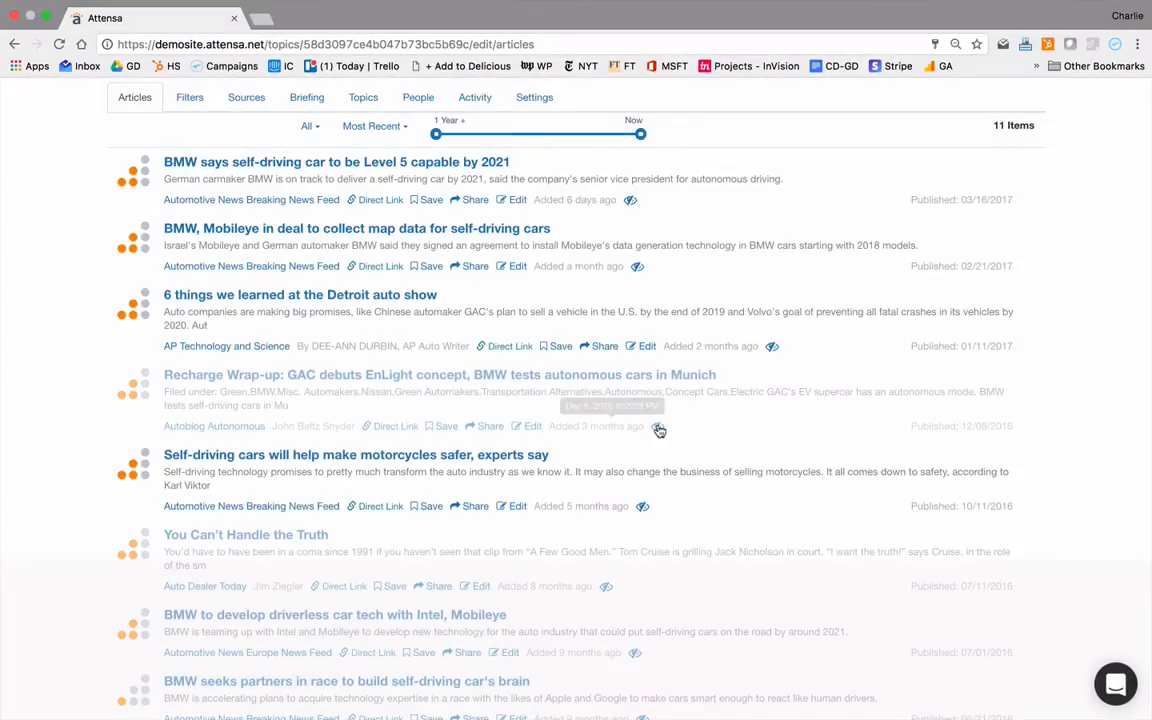
# Expose the article "Recharge Wrap-up: GAC debuts EnLight concept, BMW tests autonomous cars in Munich".
pyautogui.click(659, 428)
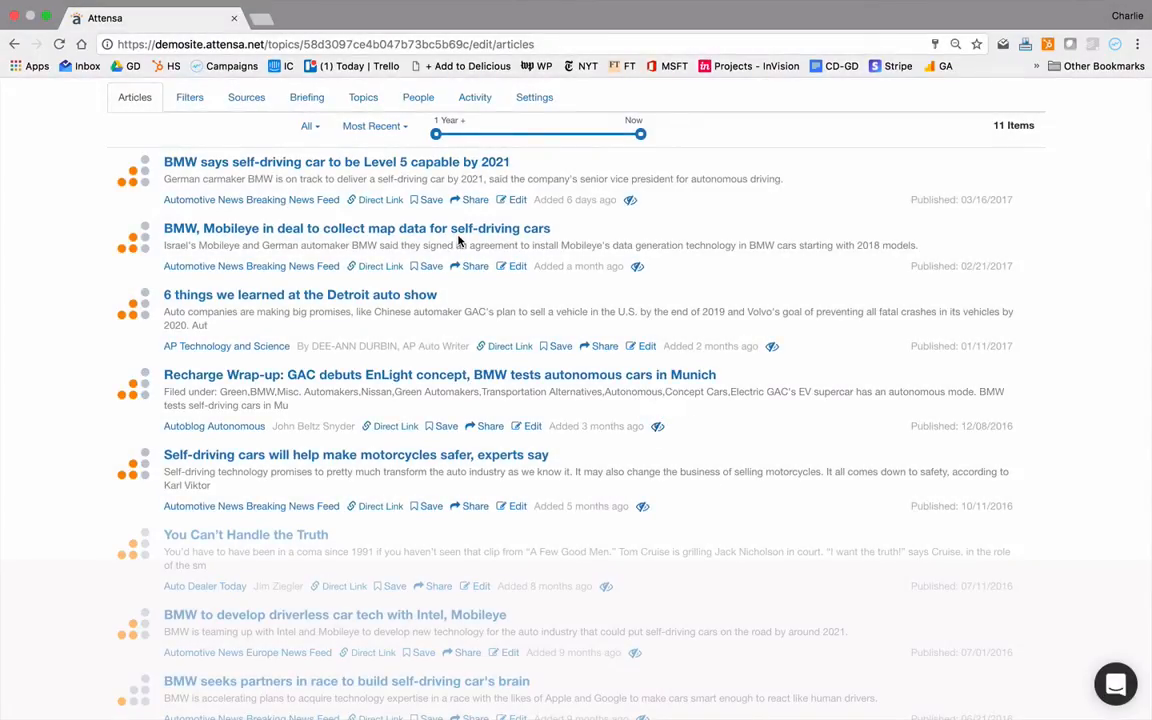
# Review the topic's existing sources, the catalog of sources available to add, and the briefings and topics that reference it.
pyautogui.scroll(3, 458, 239)
pyautogui.click(258, 227)
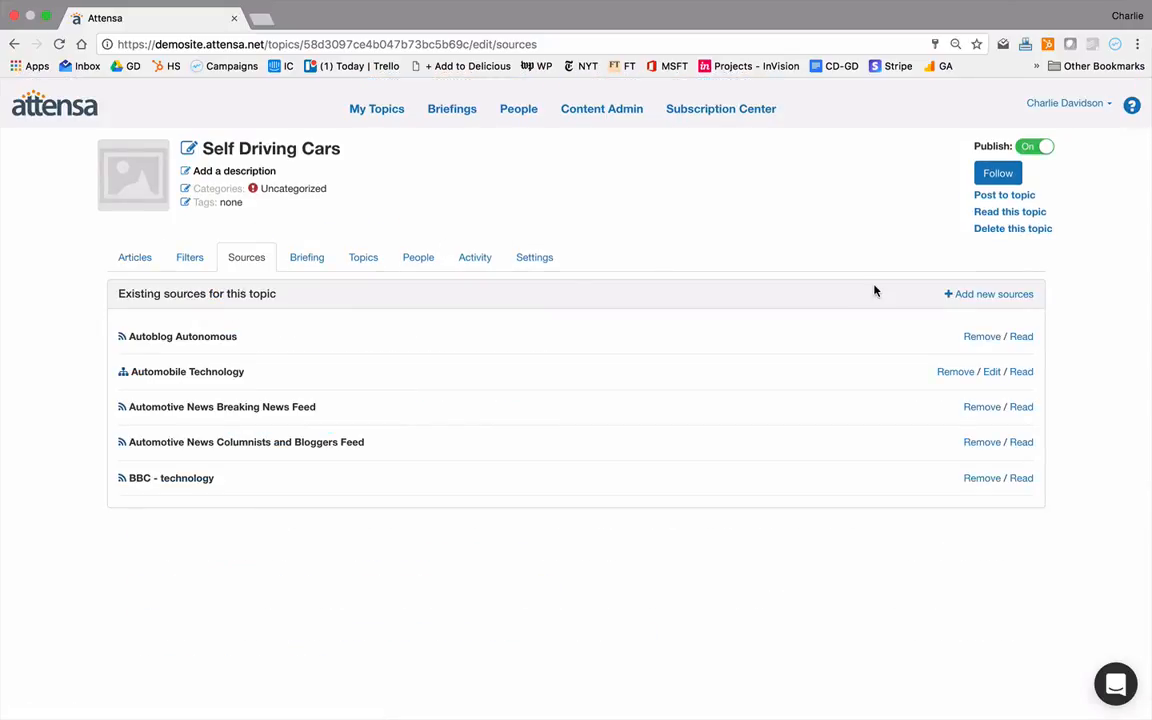
pyautogui.click(1004, 293)
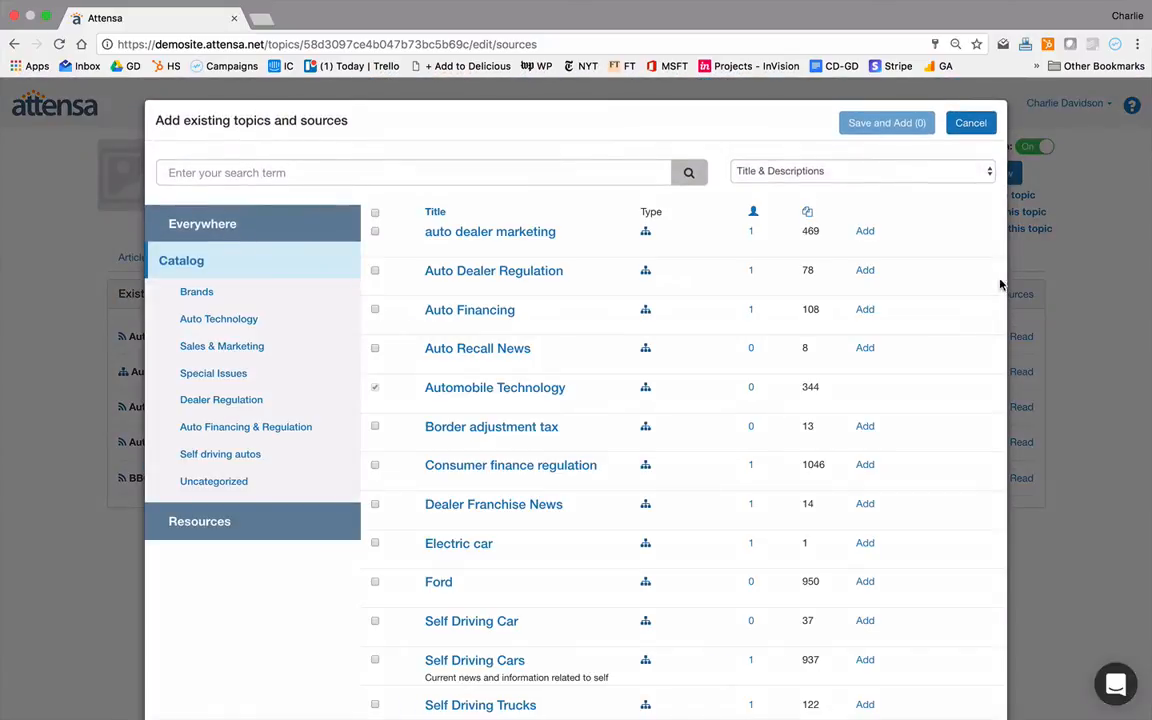
pyautogui.click(969, 125)
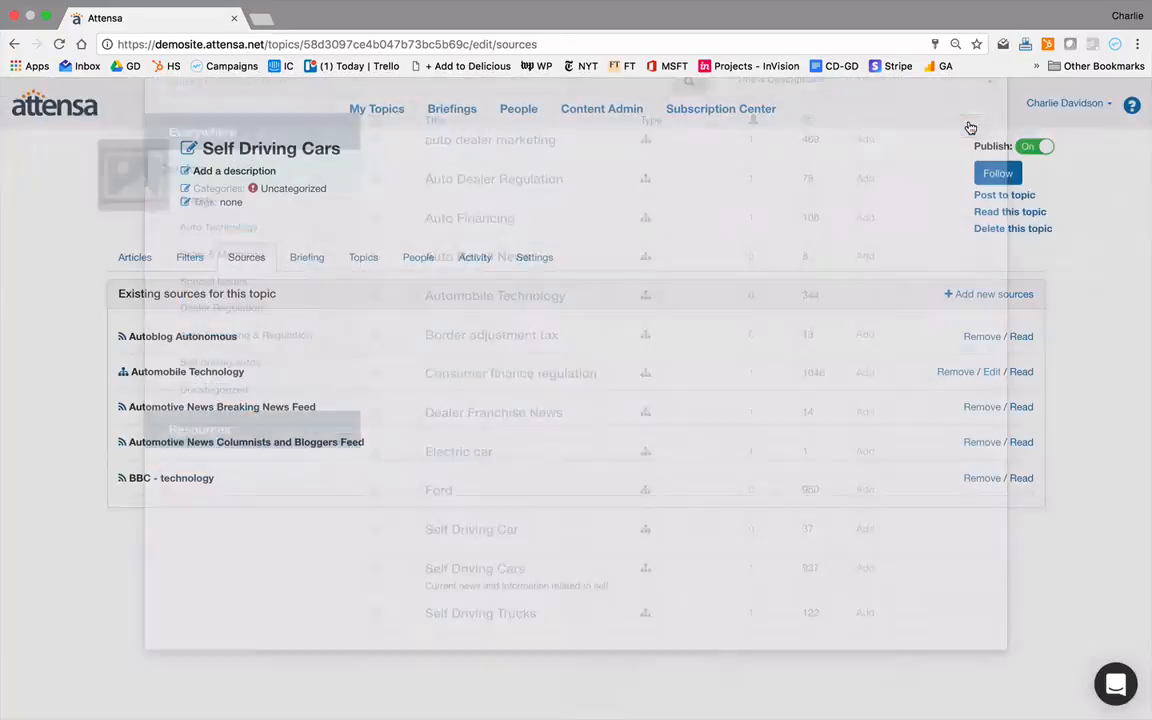
pyautogui.click(321, 261)
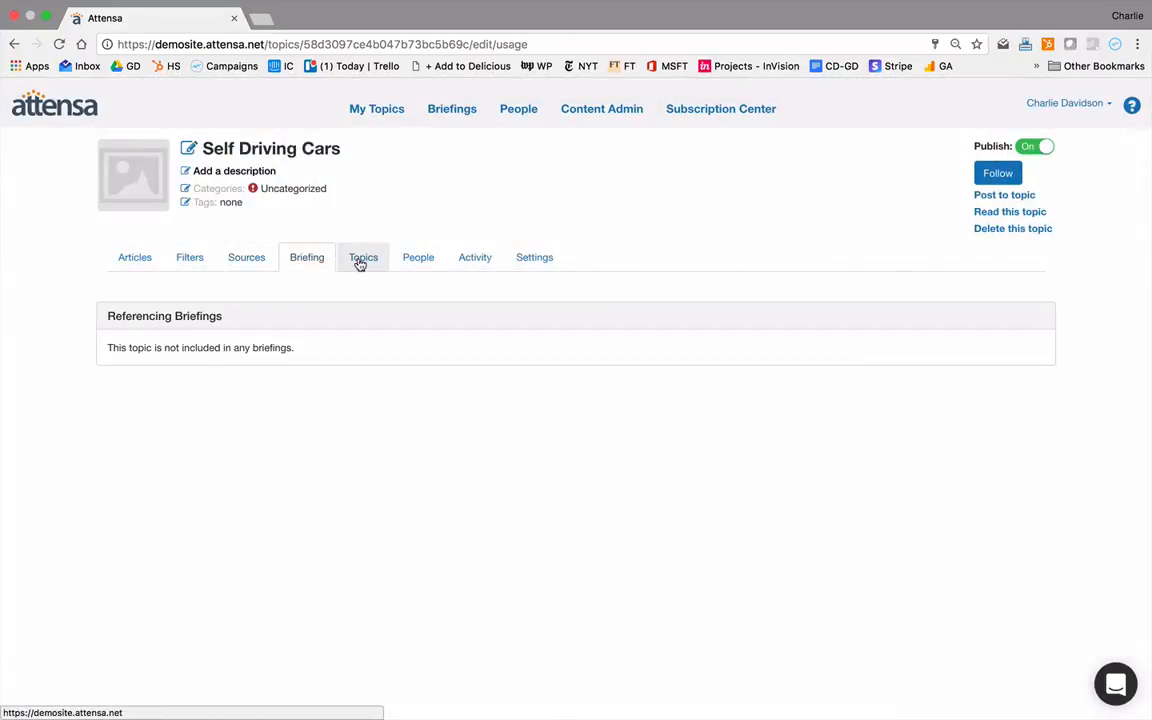
pyautogui.click(360, 262)
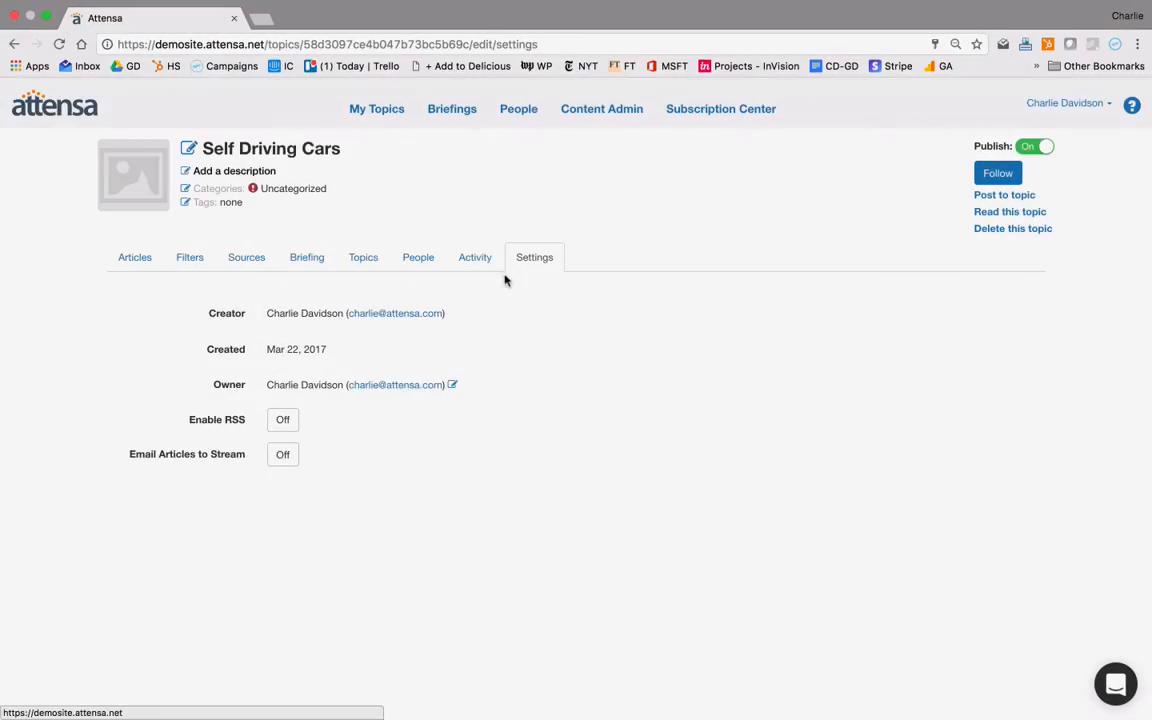
# Enable RSS for the topic, turn on emailing articles to the stream, and try to save the email prefix "selfdrivingcars".
pyautogui.click(282, 420)
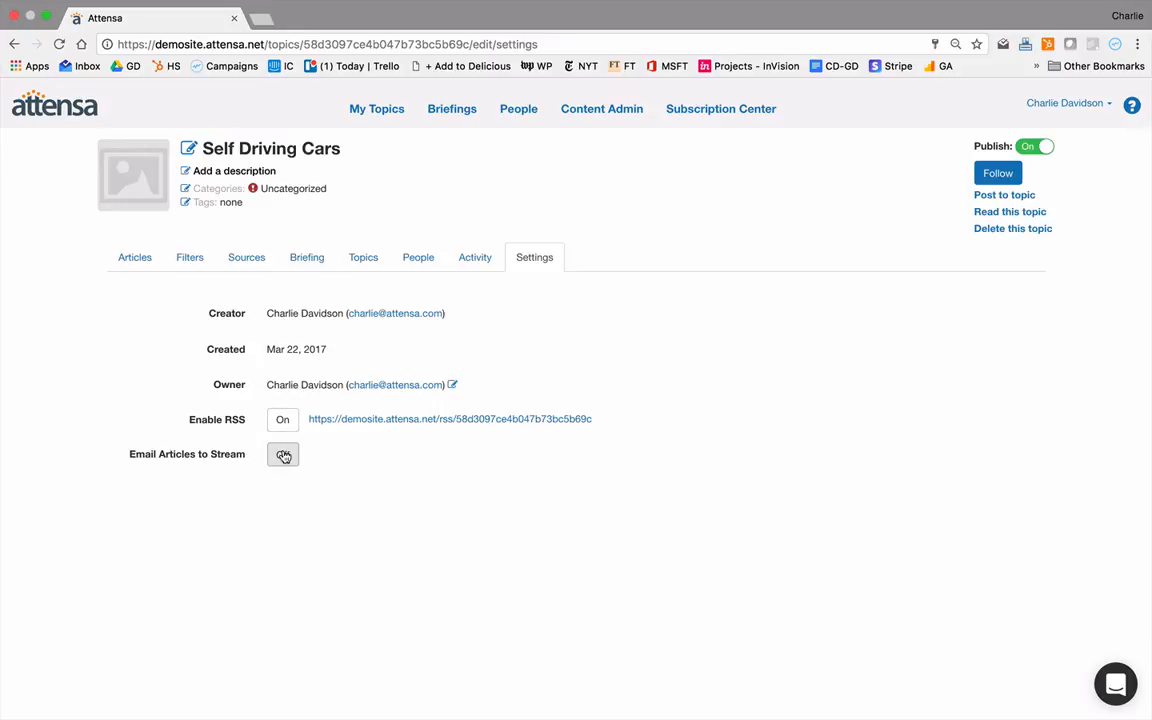
pyautogui.click(284, 456)
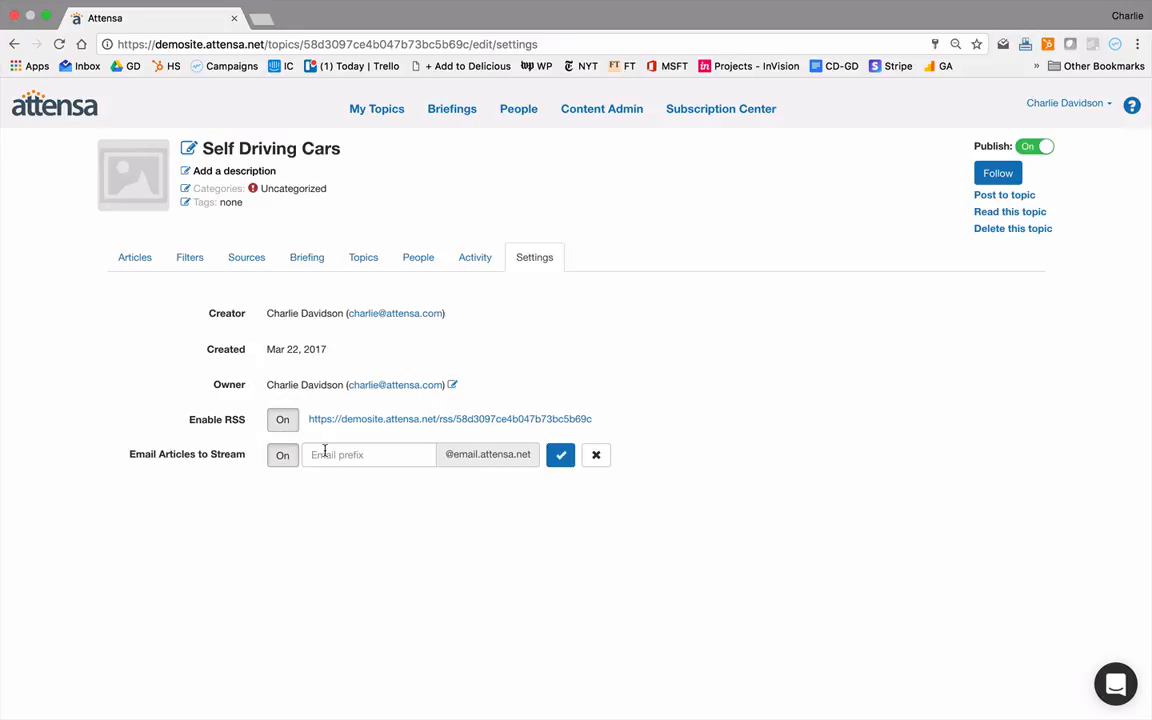
pyautogui.click(325, 452)
pyautogui.write('sel')
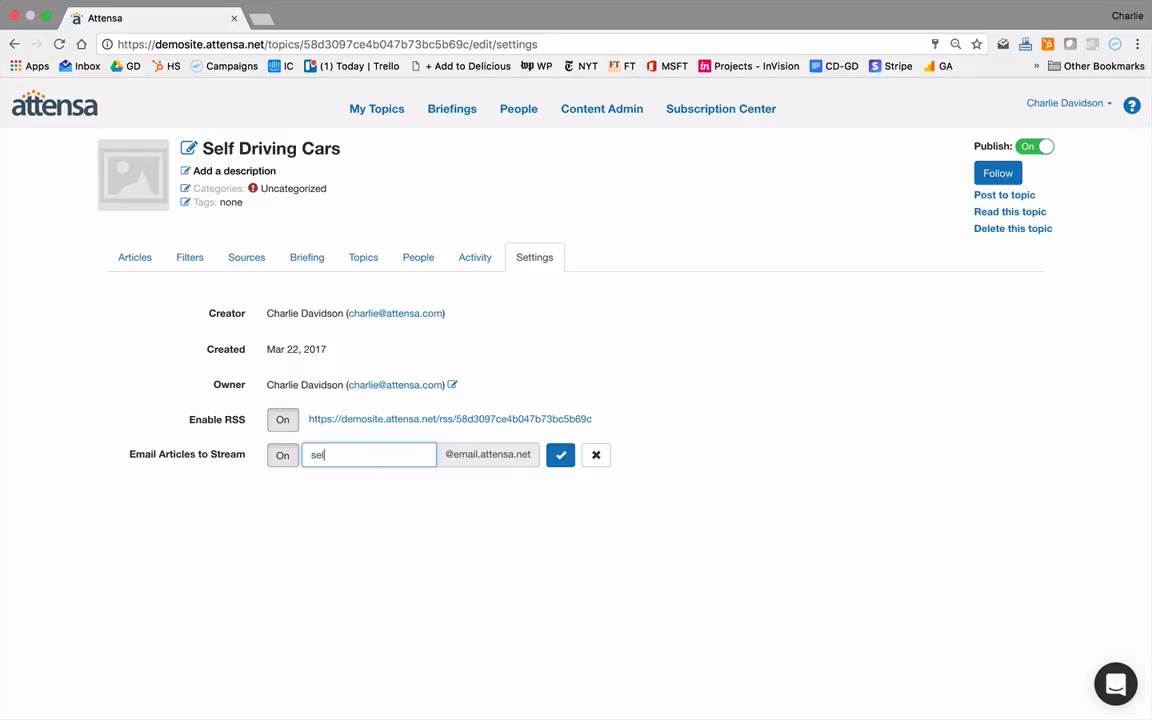
pyautogui.write('fdrivingcars')
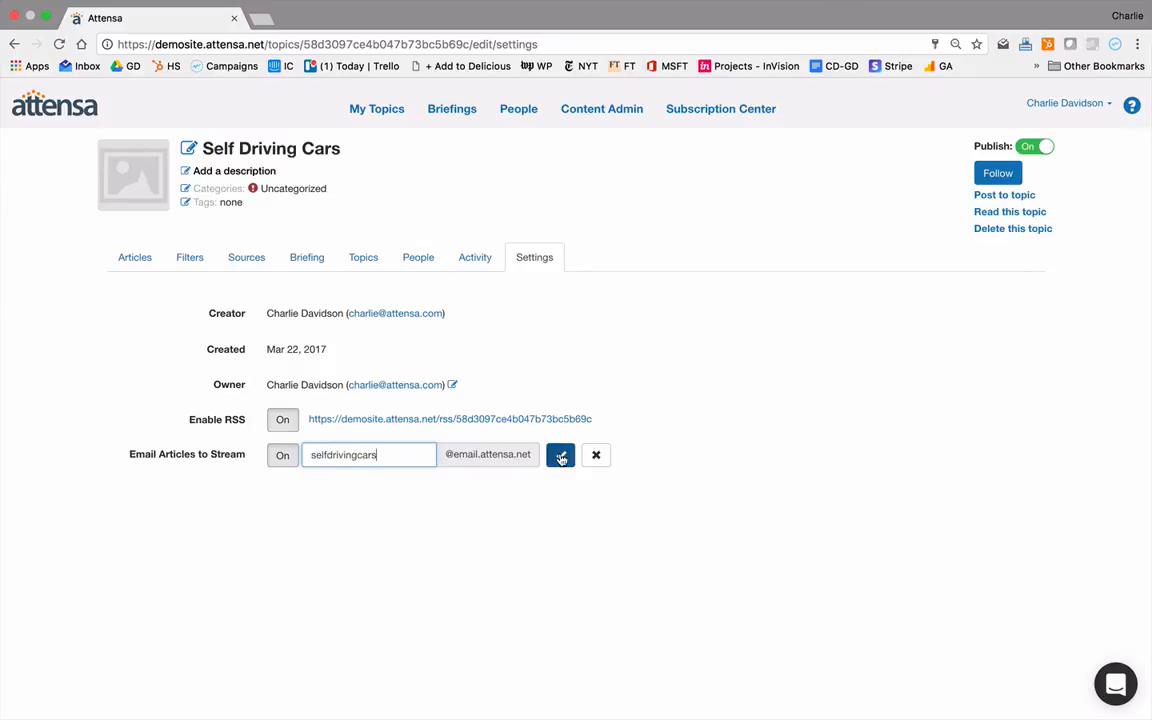
pyautogui.click(561, 458)
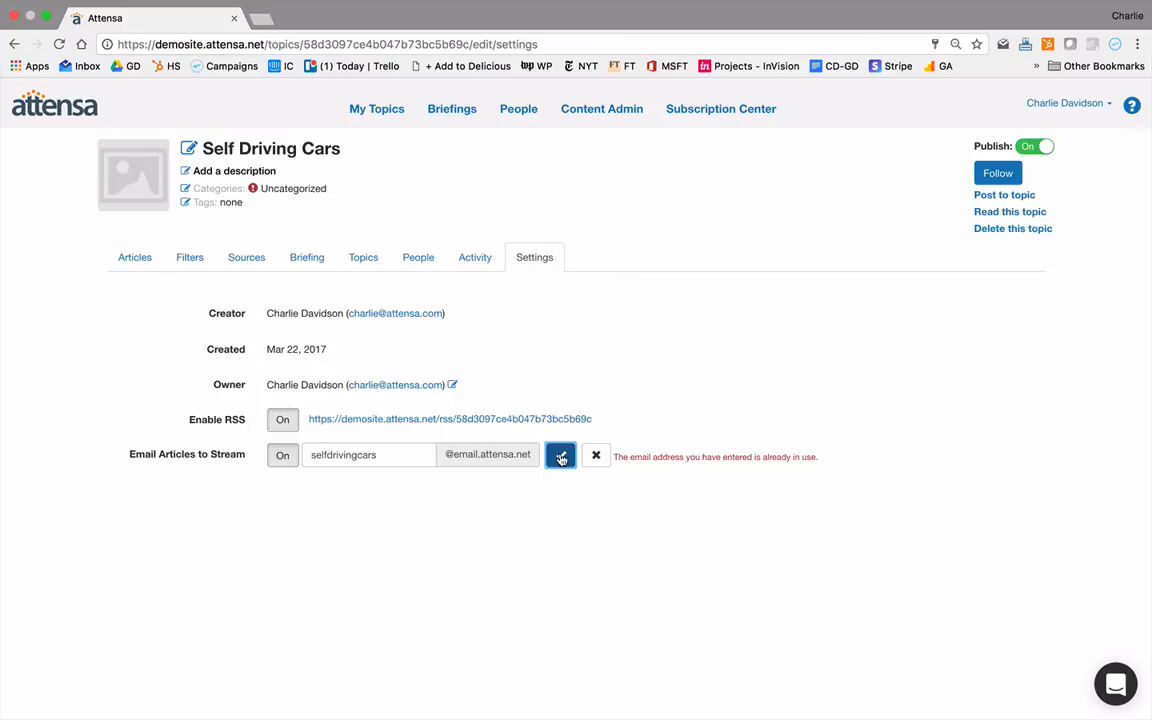
# Shorten the stream's email prefix to "selfdriving" and save it.
pyautogui.click(392, 460)
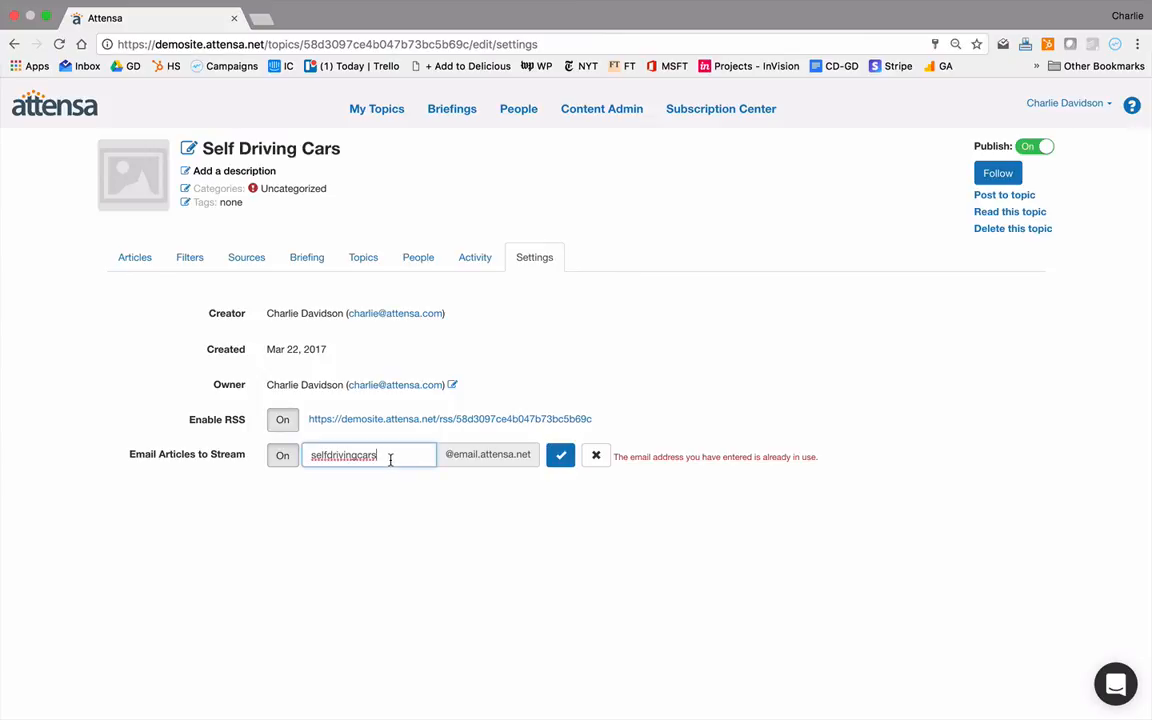
pyautogui.press('BackSpace')
pyautogui.press('BackSpace')
pyautogui.press('BackSpace')
pyautogui.press('BackSpace')
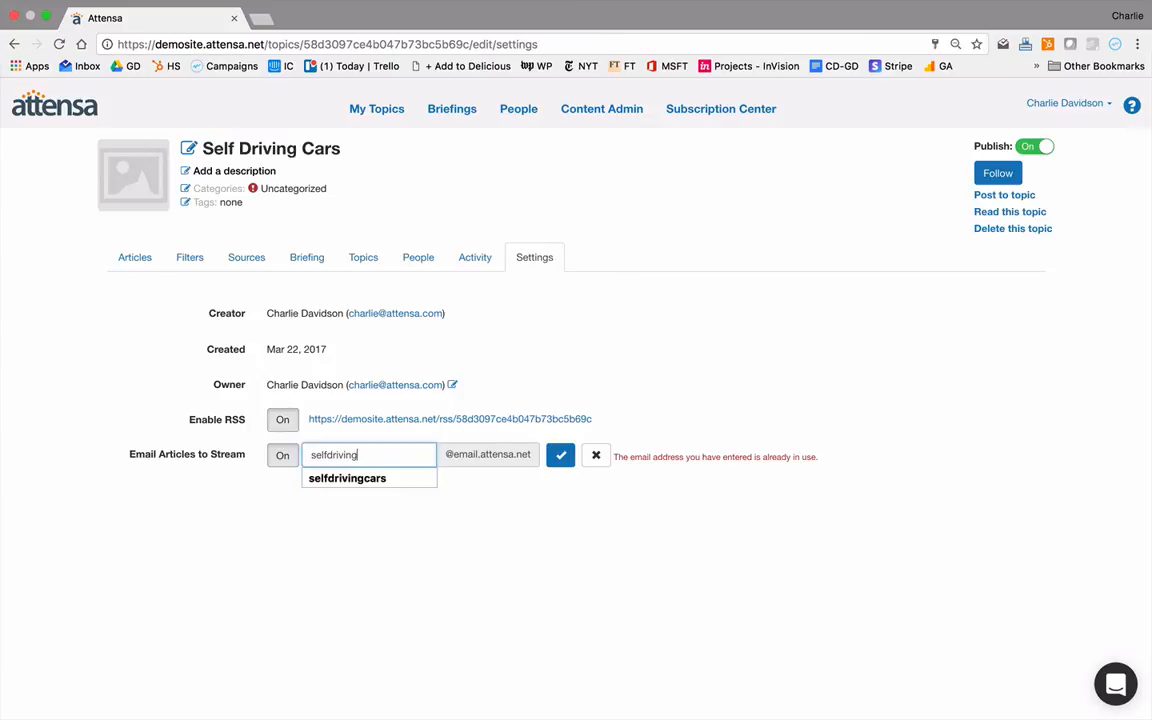
pyautogui.click(561, 456)
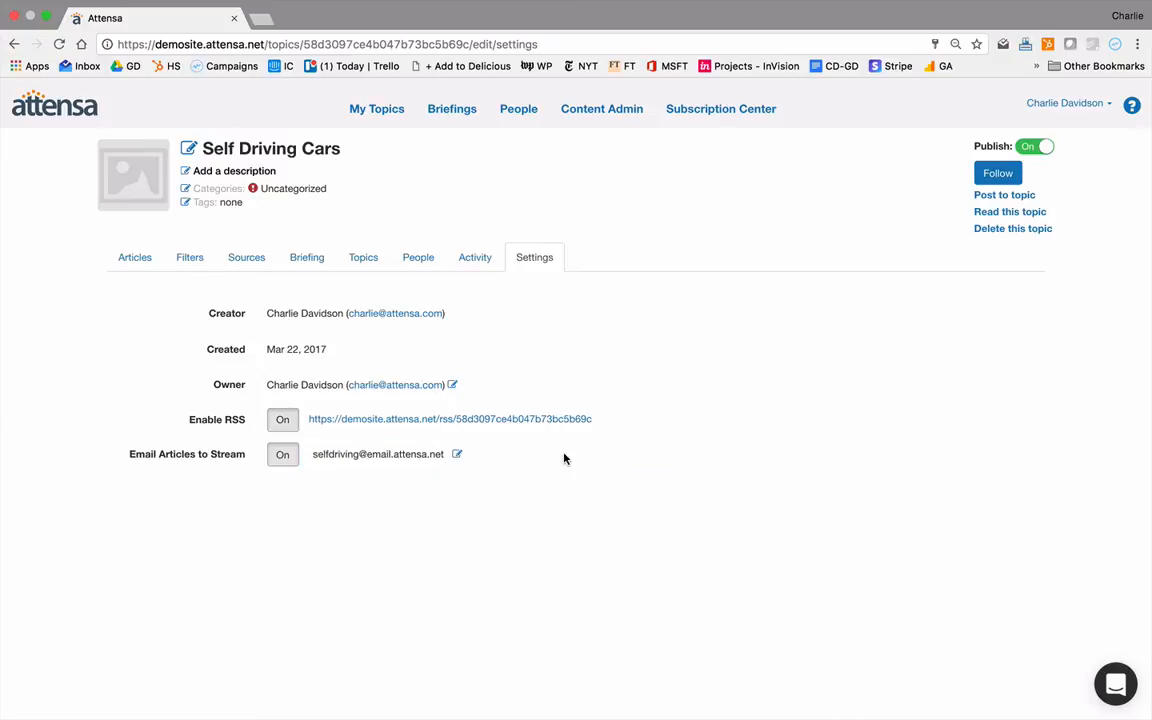